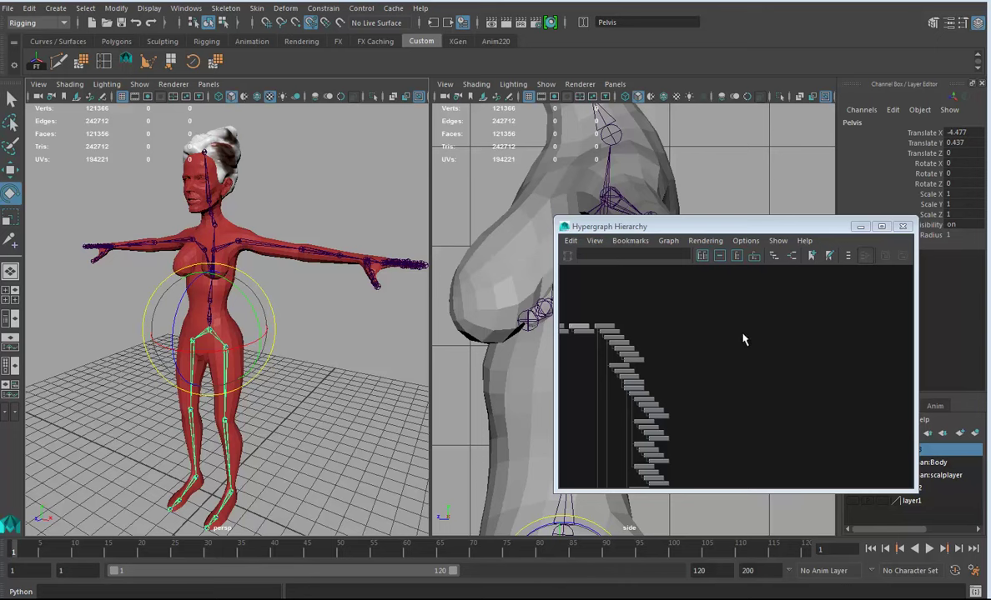
Select the Root joint in the Hypergraph hierarchy and place it inside a new group.
{"action": "middle_click_drag", "start_coordinate": [666, 391], "coordinate": [736, 393], "text": "alt"}
{"action": "right_click_drag", "start_coordinate": [692, 403], "coordinate": [840, 415], "text": "alt"}
{"action": "middle_click_drag", "start_coordinate": [704, 350], "coordinate": [760, 408], "text": "alt"}
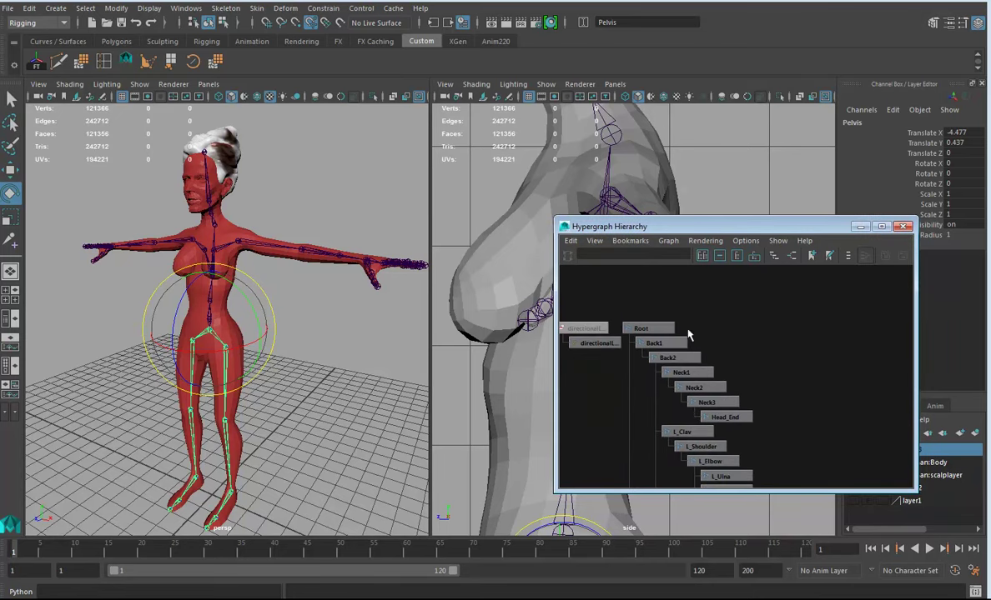
{"action": "left_click", "coordinate": [641, 329]}
{"action": "left_click_drag", "start_coordinate": [731, 229], "coordinate": [579, 179]}
{"action": "right_click_drag", "start_coordinate": [567, 321], "coordinate": [370, 319], "text": "alt"}
{"action": "mouse_move", "coordinate": [545, 360]}
{"action": "middle_mouse_down", "text": "alt"}
{"action": "mouse_move", "coordinate": [532, 297]}
{"action": "mouse_move", "coordinate": [533, 354]}
{"action": "middle_mouse_up", "text": "alt"}
{"action": "right_click_drag", "start_coordinate": [565, 338], "coordinate": [806, 340], "text": "alt"}
{"action": "middle_click_drag", "start_coordinate": [622, 337], "coordinate": [725, 372], "text": "alt"}
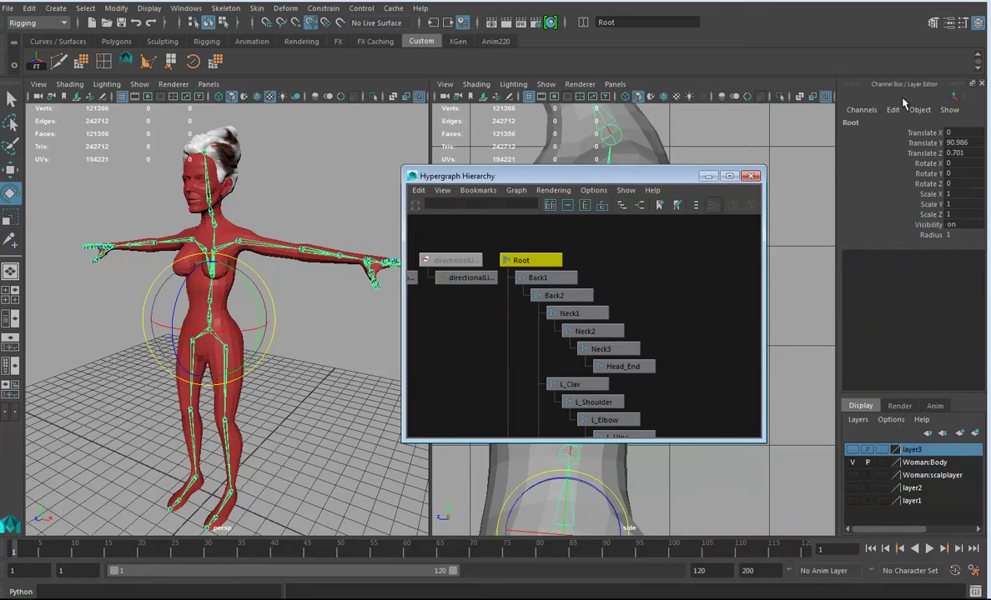
{"action": "left_click", "coordinate": [878, 123]}
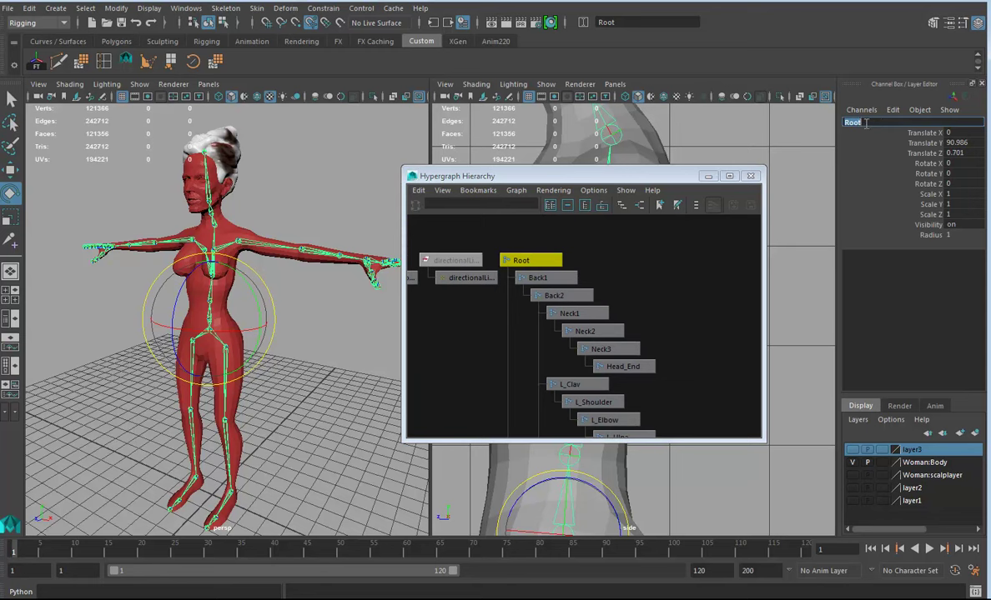
{"action": "left_click", "coordinate": [532, 265]}
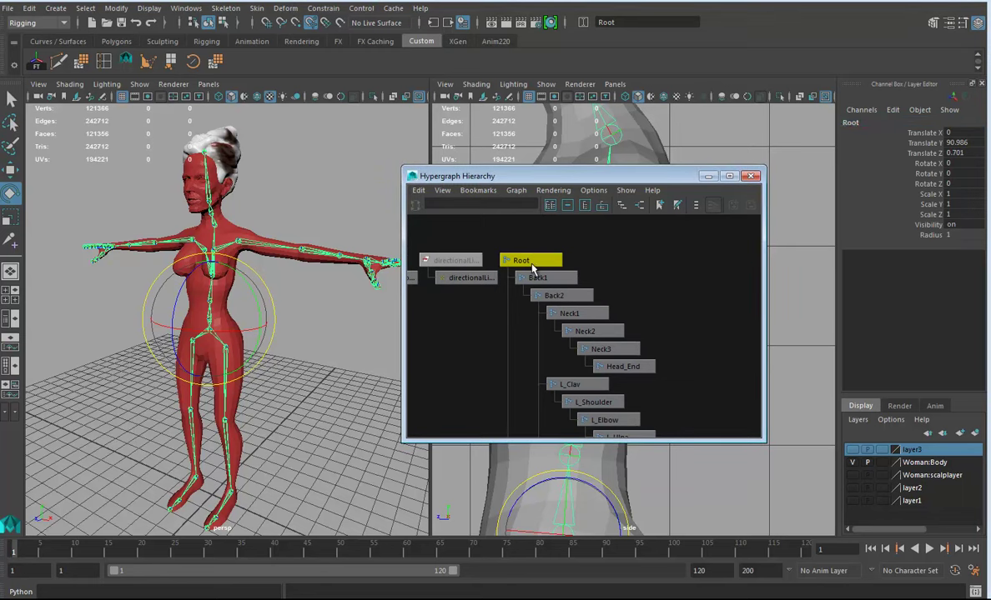
{"action": "key", "text": "ctrl+g"}
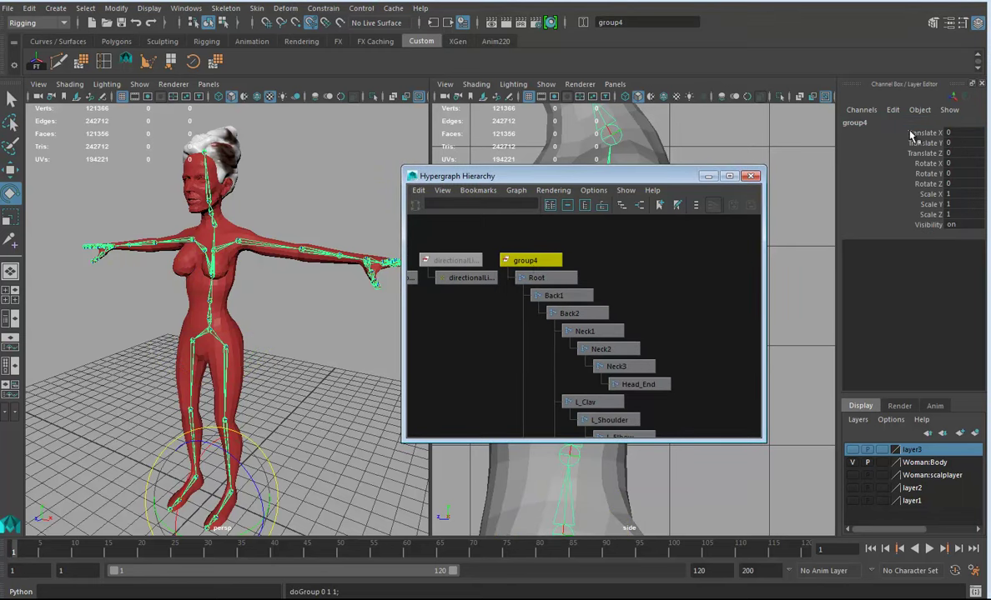
Rename the new group above the Root joint as Skeleton_Grp.
{"action": "left_click", "coordinate": [29, 7]}
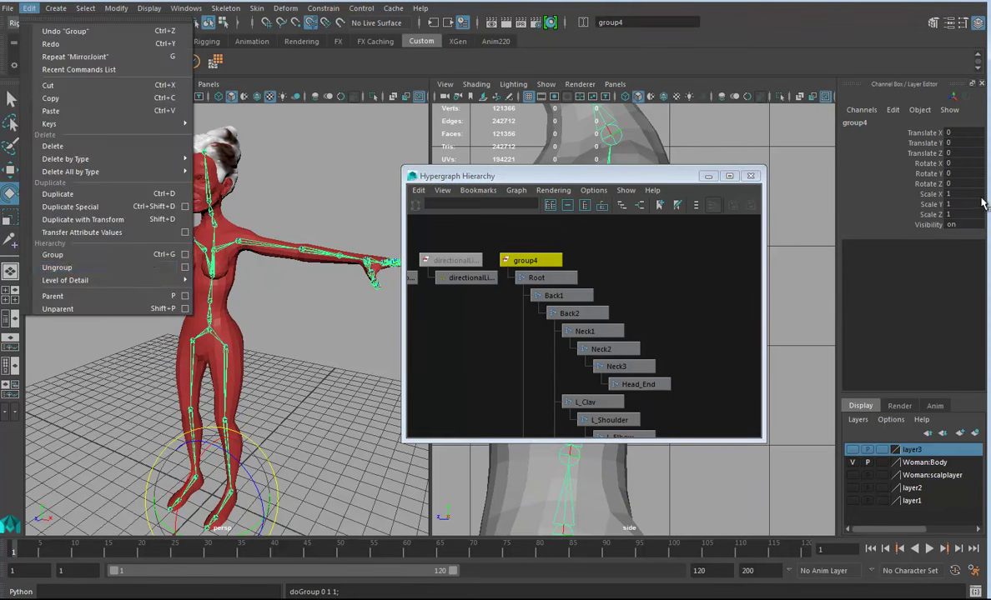
{"action": "left_click", "coordinate": [895, 123]}
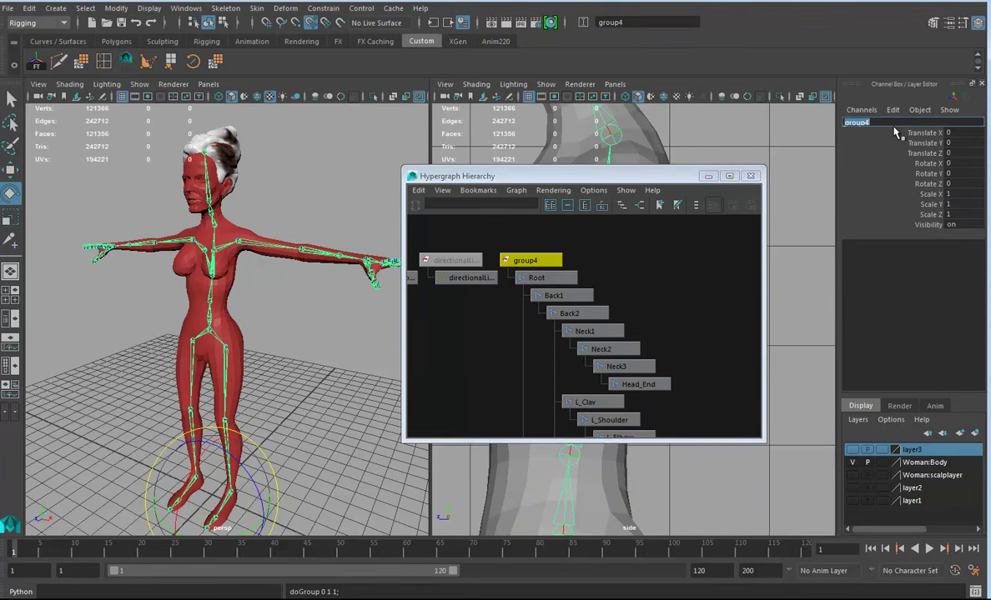
{"action": "type", "text": "s"}
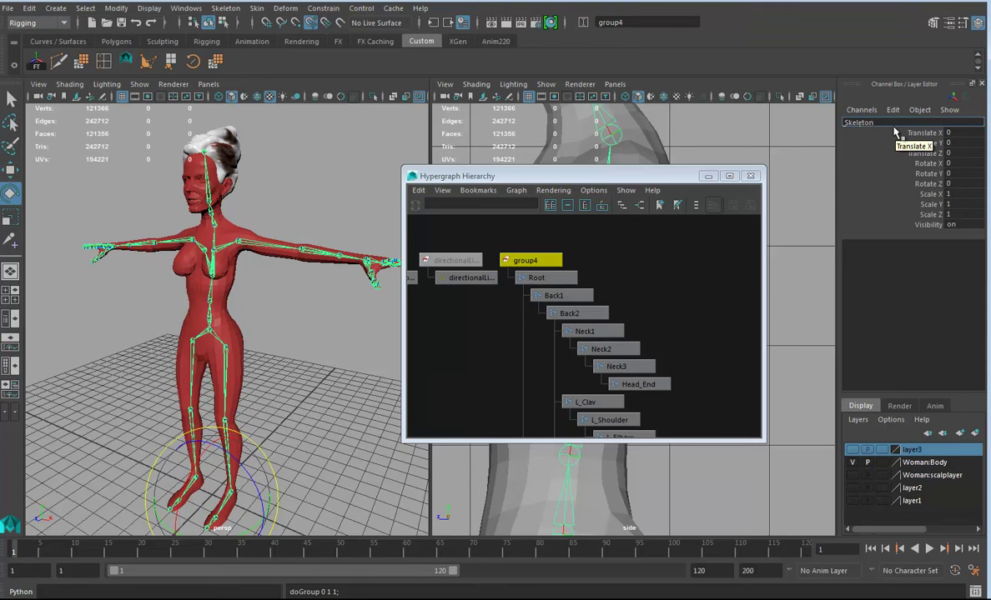
{"action": "type", "text": "keleton_Grop"}
{"action": "key", "text": "Return"}
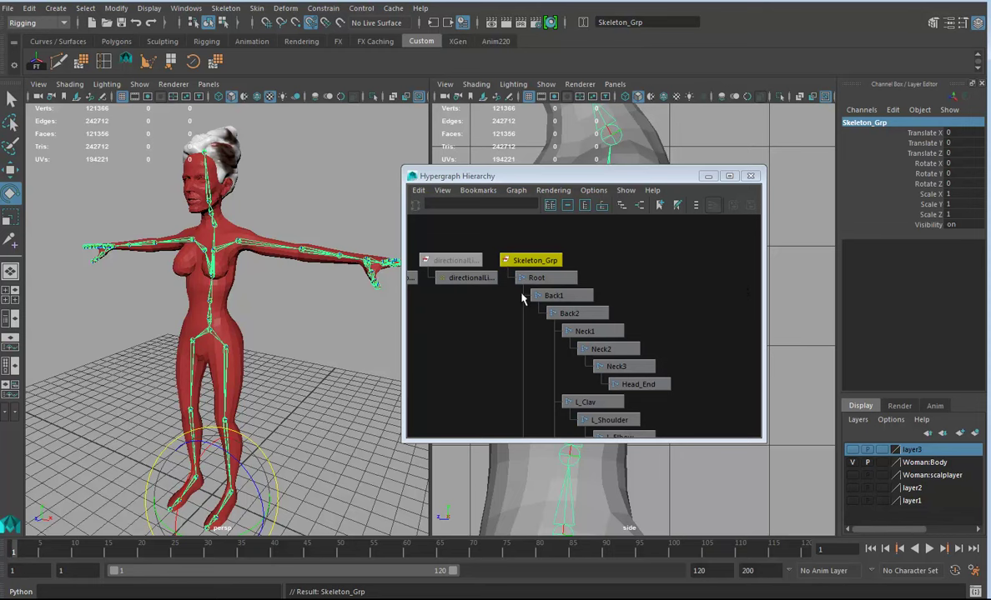
Select the Root joint together with the EvaGreenBodyZbrushed body mesh, adding the mesh last.
{"action": "right_click_drag", "start_coordinate": [652, 368], "coordinate": [582, 369], "text": "alt"}
{"action": "mouse_move", "coordinate": [583, 369]}
{"action": "middle_mouse_down", "text": "alt"}
{"action": "mouse_move", "coordinate": [577, 306]}
{"action": "mouse_move", "coordinate": [568, 359]}
{"action": "middle_mouse_up", "text": "alt"}
{"action": "scroll", "coordinate": [541, 358], "scroll_direction": "up", "scroll_amount": 3}
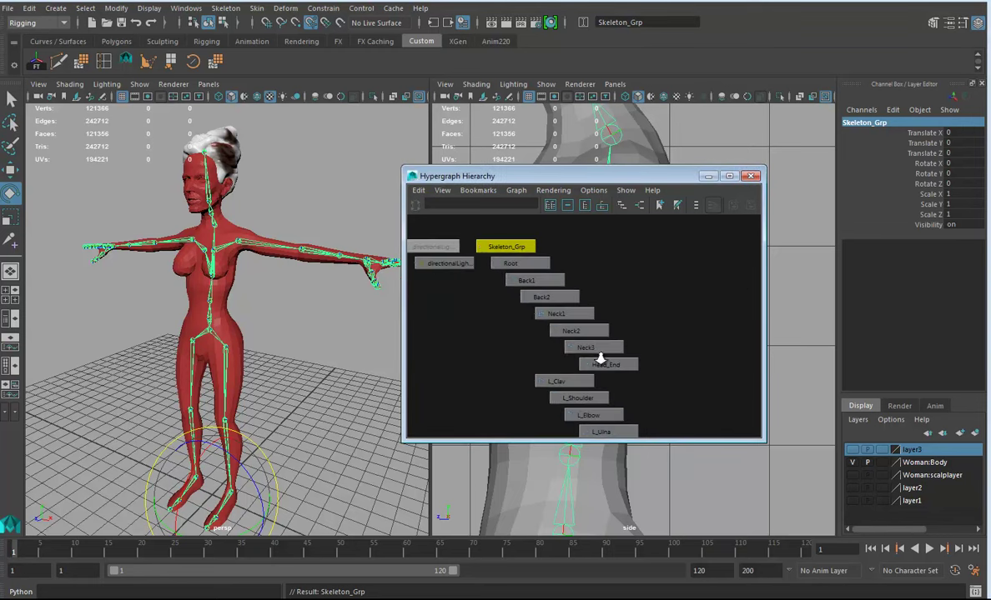
{"action": "middle_click_drag", "start_coordinate": [475, 361], "coordinate": [574, 361], "text": "alt"}
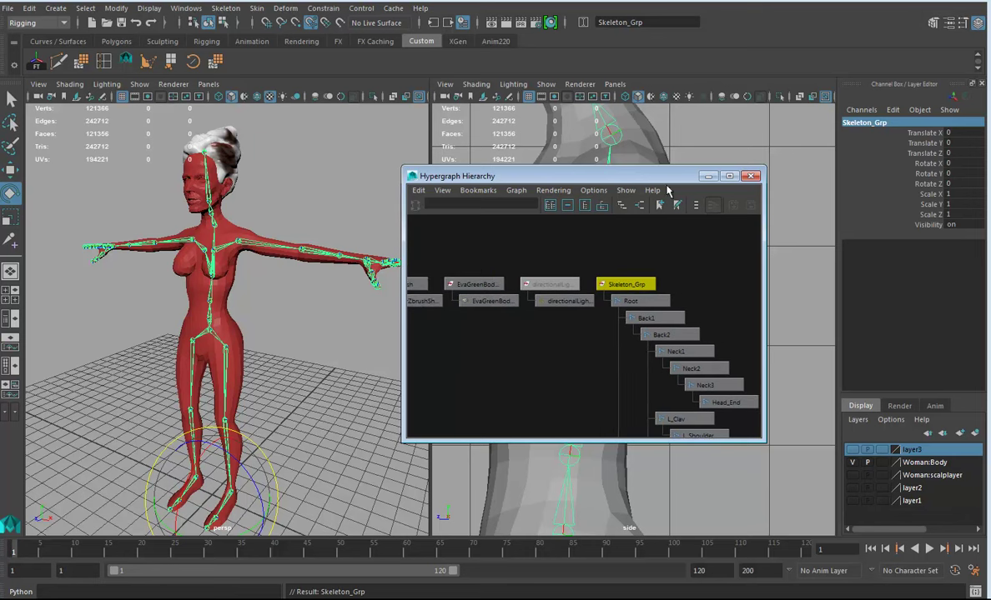
{"action": "left_click_drag", "start_coordinate": [593, 178], "coordinate": [807, 176]}
{"action": "left_click_drag", "start_coordinate": [281, 325], "coordinate": [231, 349], "text": "alt"}
{"action": "right_click_drag", "start_coordinate": [230, 350], "coordinate": [252, 321], "text": "alt"}
{"action": "middle_click_drag", "start_coordinate": [252, 321], "coordinate": [282, 320], "text": "alt"}
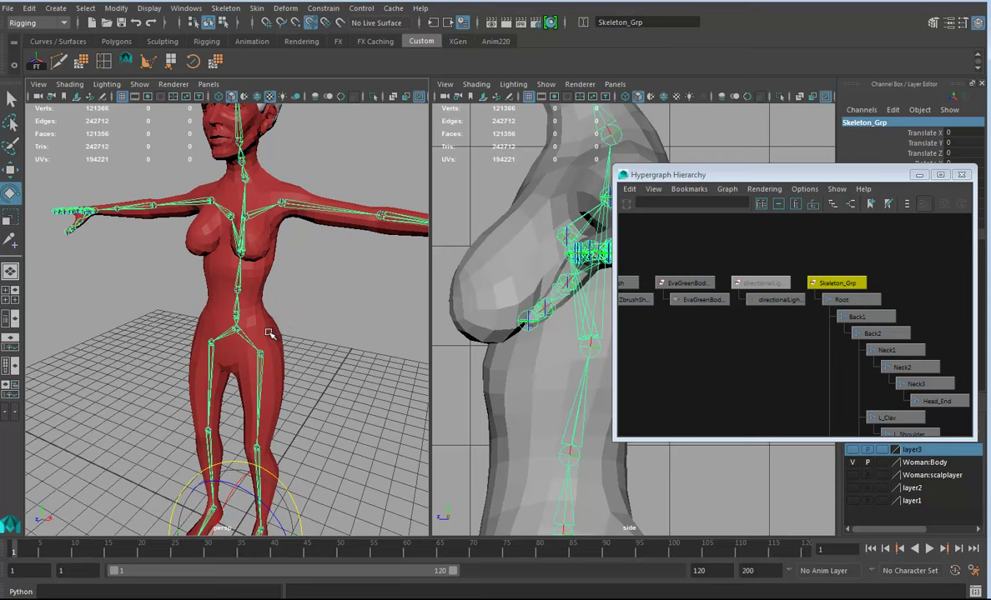
{"action": "left_click", "coordinate": [252, 314]}
{"action": "left_click_drag", "start_coordinate": [321, 327], "coordinate": [308, 345], "text": "alt"}
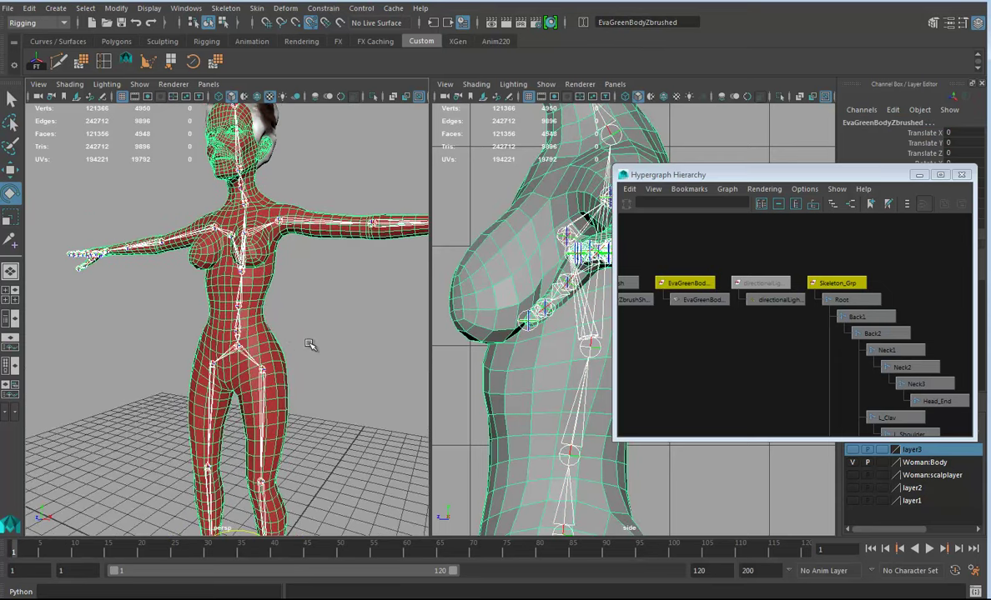
{"action": "left_click", "coordinate": [842, 300]}
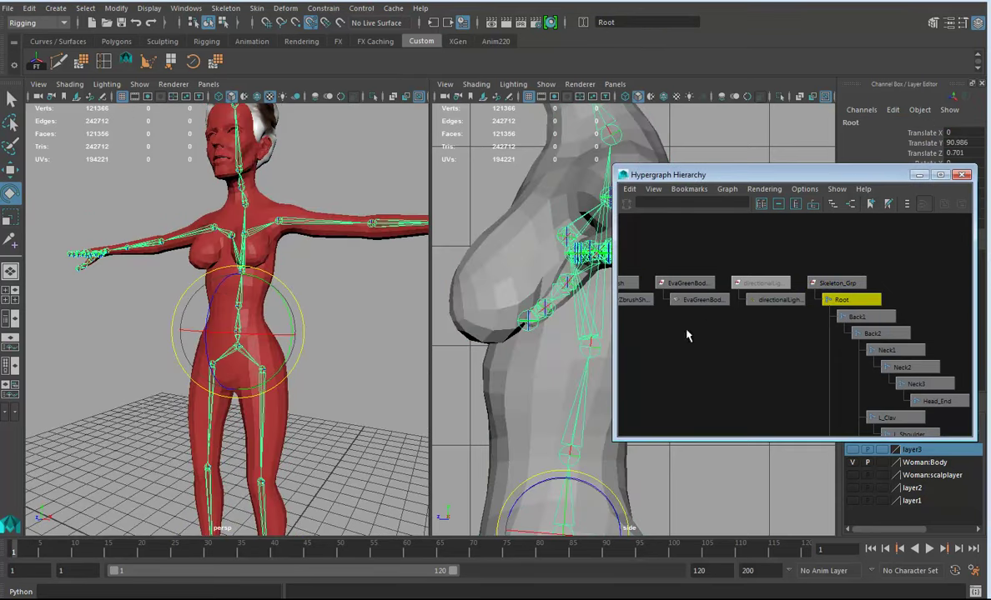
{"action": "left_click", "coordinate": [271, 310], "text": "shift"}
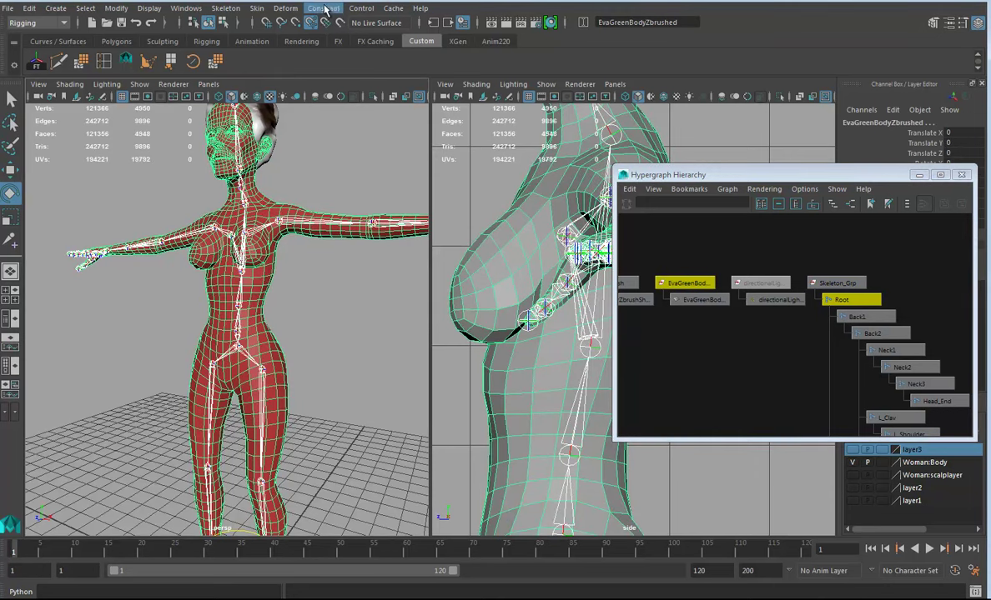
Open the Bind Skin options, reset them to defaults, and keep Bind to set to Joint hierarchy.
{"action": "left_click", "coordinate": [256, 8]}
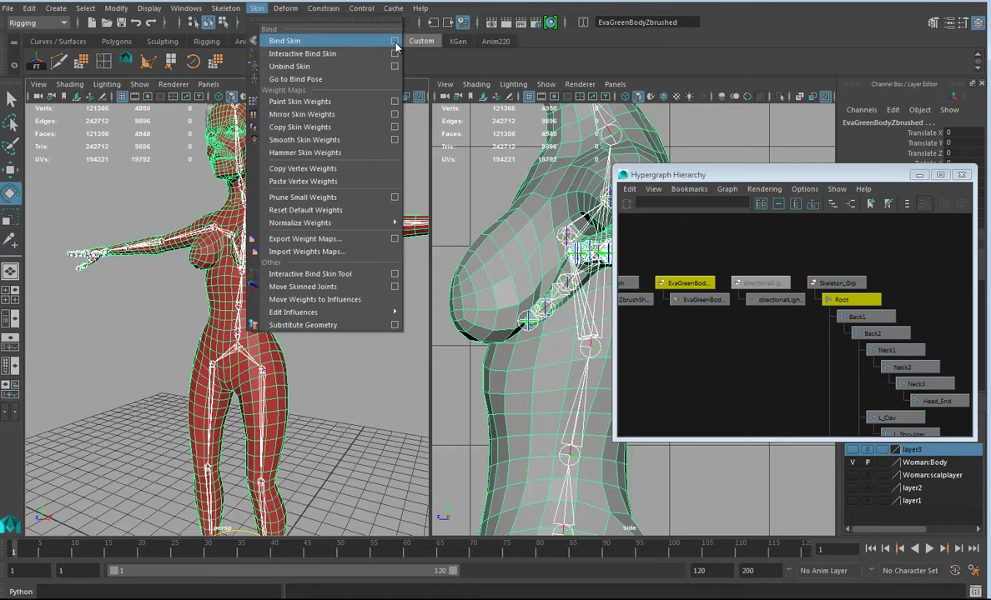
{"action": "left_click", "coordinate": [395, 41]}
{"action": "left_click_drag", "start_coordinate": [271, 42], "coordinate": [474, 41]}
{"action": "left_click", "coordinate": [346, 63]}
{"action": "left_click", "coordinate": [366, 95]}
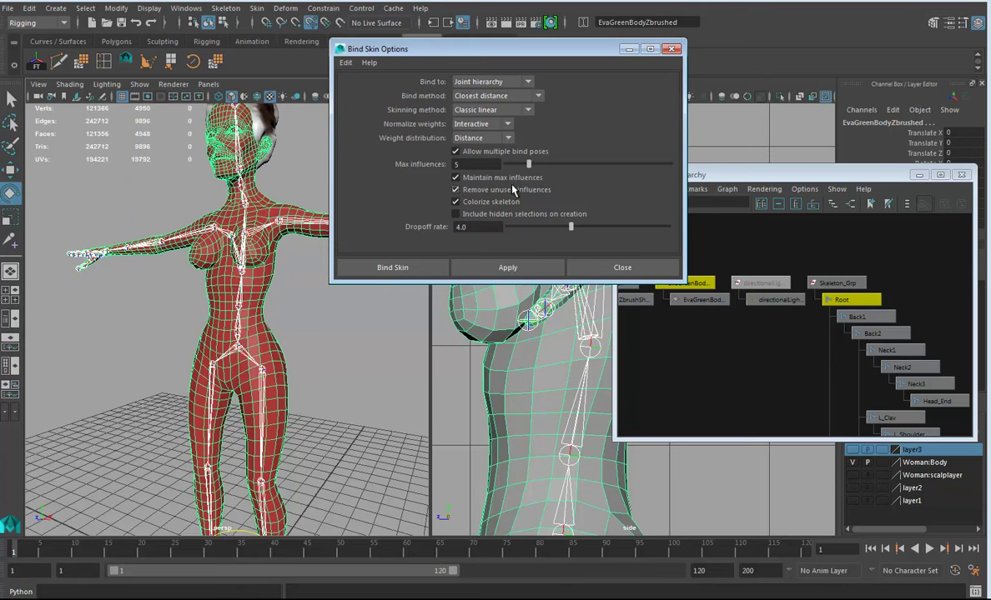
{"action": "left_click", "coordinate": [497, 81]}
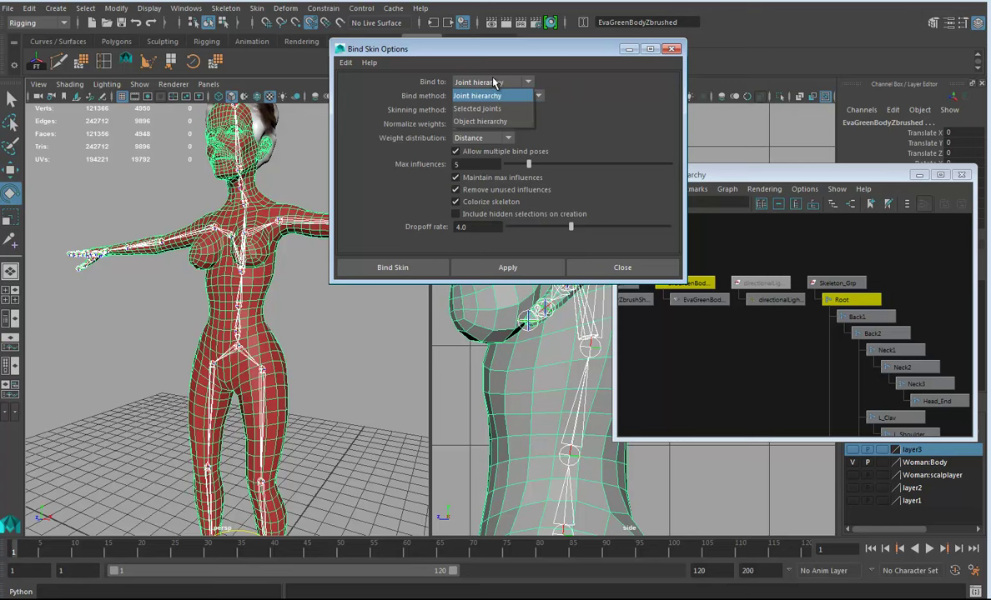
{"action": "left_click", "coordinate": [497, 83]}
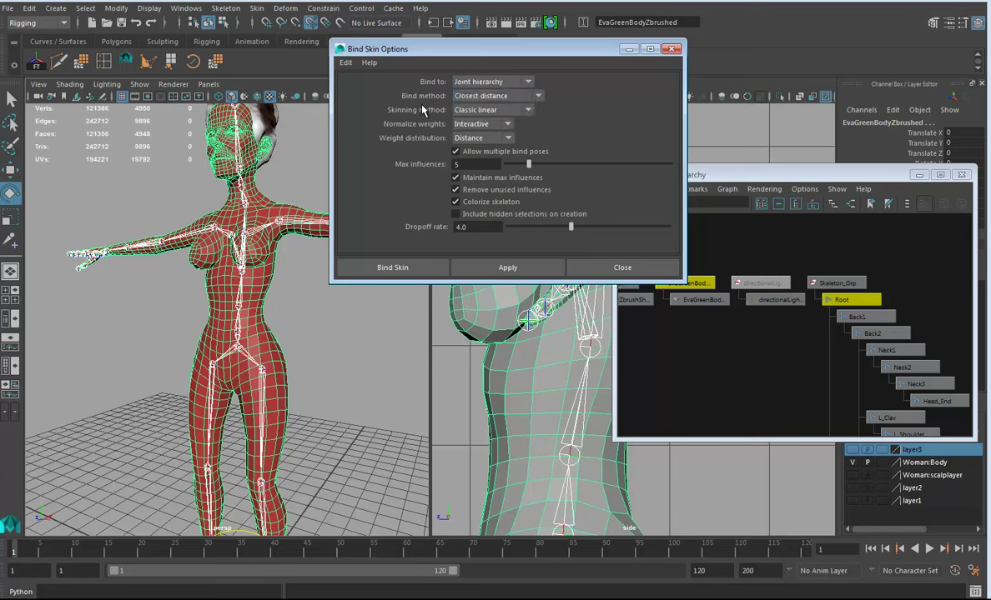
Bind the body mesh to the skeleton with the Geodesic Voxel method and a falloff of 1.00.
{"action": "left_click", "coordinate": [530, 96]}
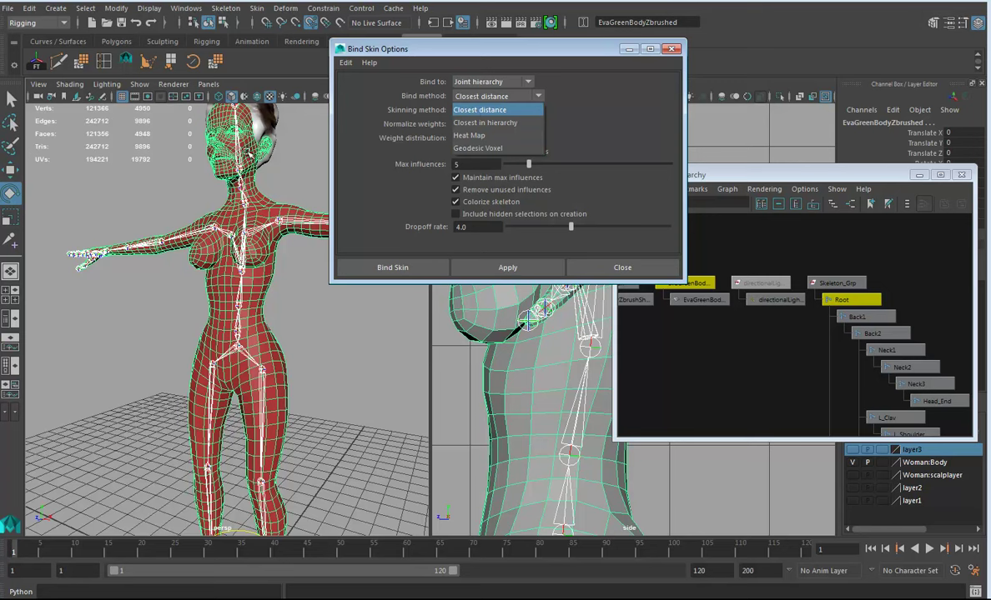
{"action": "left_click", "coordinate": [478, 148]}
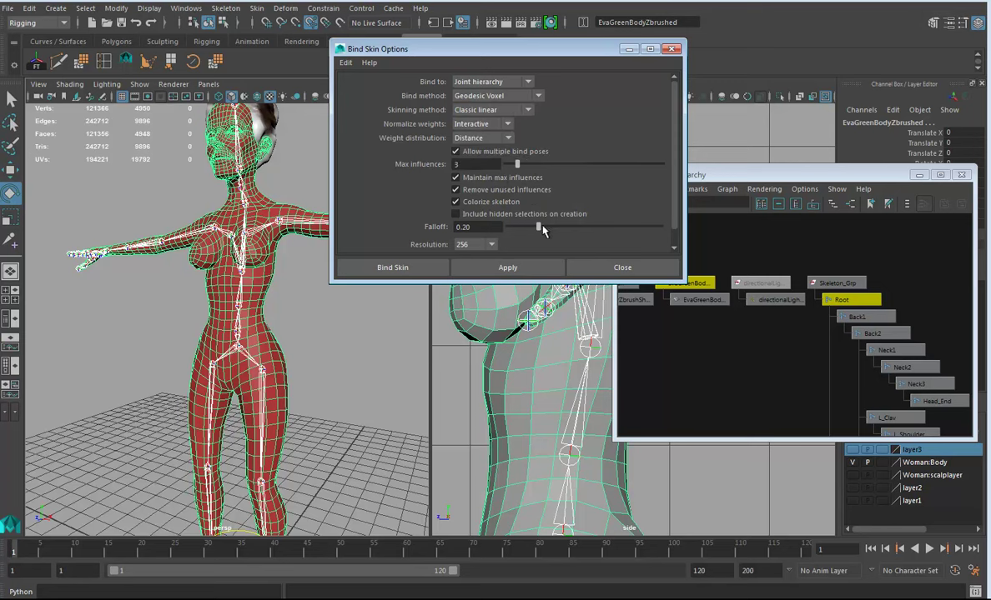
{"action": "left_click_drag", "start_coordinate": [539, 230], "coordinate": [659, 228]}
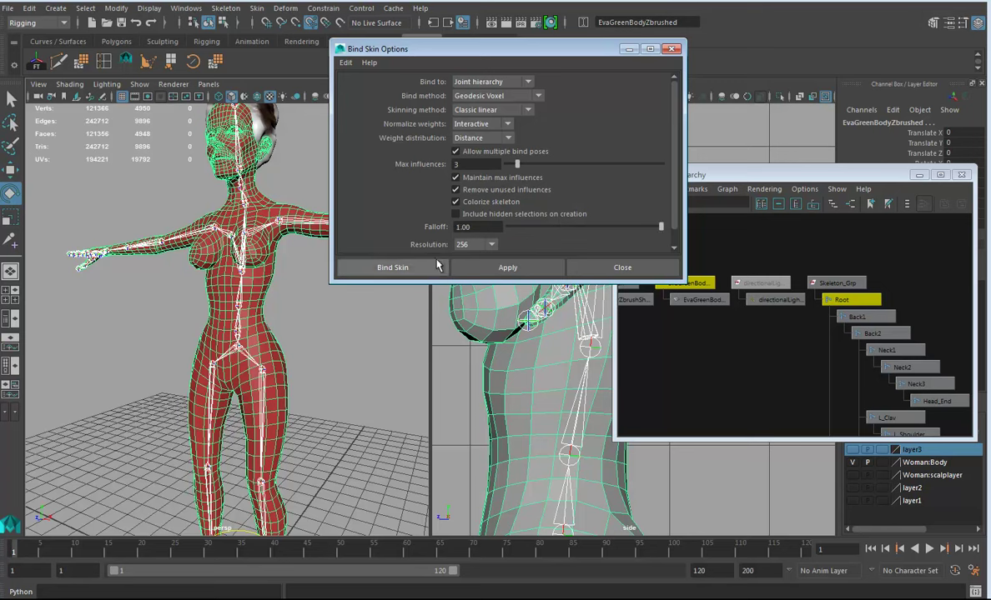
{"action": "left_click", "coordinate": [389, 267]}
Select both hip joints and show the wireframe on the shaded model in the perspective view.
{"action": "left_click_drag", "start_coordinate": [283, 362], "coordinate": [310, 365], "text": "alt"}
{"action": "scroll", "coordinate": [310, 365], "scroll_direction": "down", "scroll_amount": 3}
{"action": "left_click_drag", "start_coordinate": [292, 427], "coordinate": [138, 427]}
{"action": "left_click_drag", "start_coordinate": [286, 343], "coordinate": [181, 344]}
{"action": "left_click_drag", "start_coordinate": [252, 343], "coordinate": [296, 365], "text": "alt"}
{"action": "middle_click_drag", "start_coordinate": [296, 365], "coordinate": [381, 337], "text": "alt"}
{"action": "left_click_drag", "start_coordinate": [381, 337], "coordinate": [276, 328], "text": "alt"}
{"action": "right_click_drag", "start_coordinate": [276, 328], "coordinate": [306, 326], "text": "alt"}
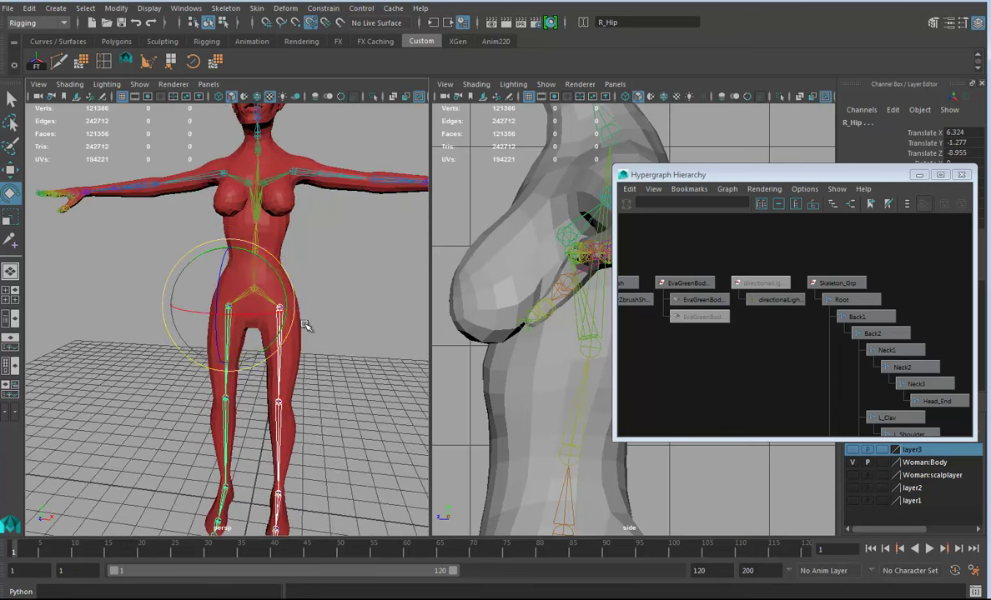
{"action": "left_click", "coordinate": [244, 96]}
Test the skinning by rotating both hip joints in the side view so the legs lift forward.
{"action": "left_click_drag", "start_coordinate": [250, 246], "coordinate": [295, 307]}
{"action": "key", "text": "ctrl+z"}
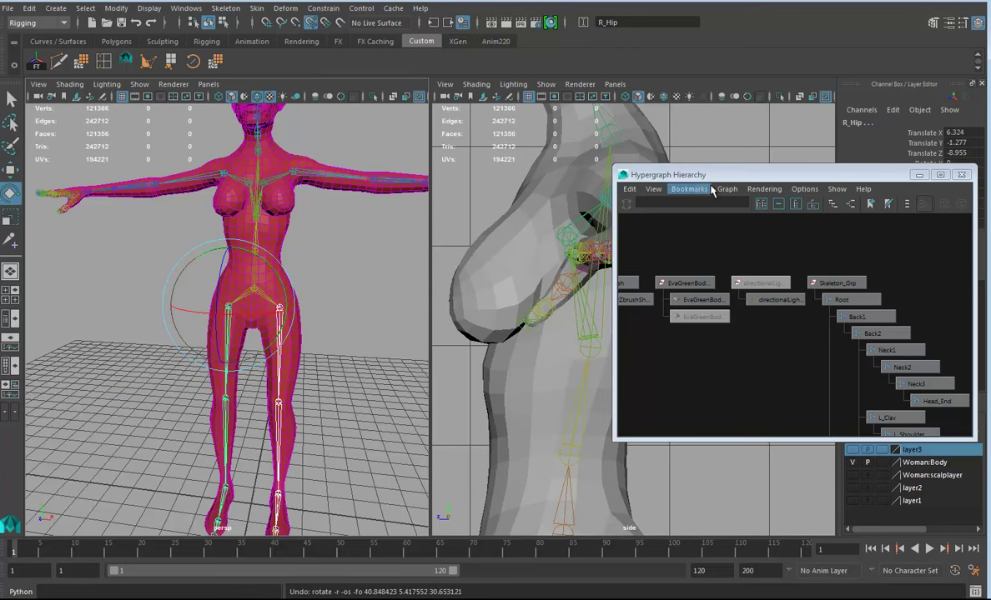
{"action": "left_click_drag", "start_coordinate": [696, 174], "coordinate": [842, 137]}
{"action": "key", "text": "f"}
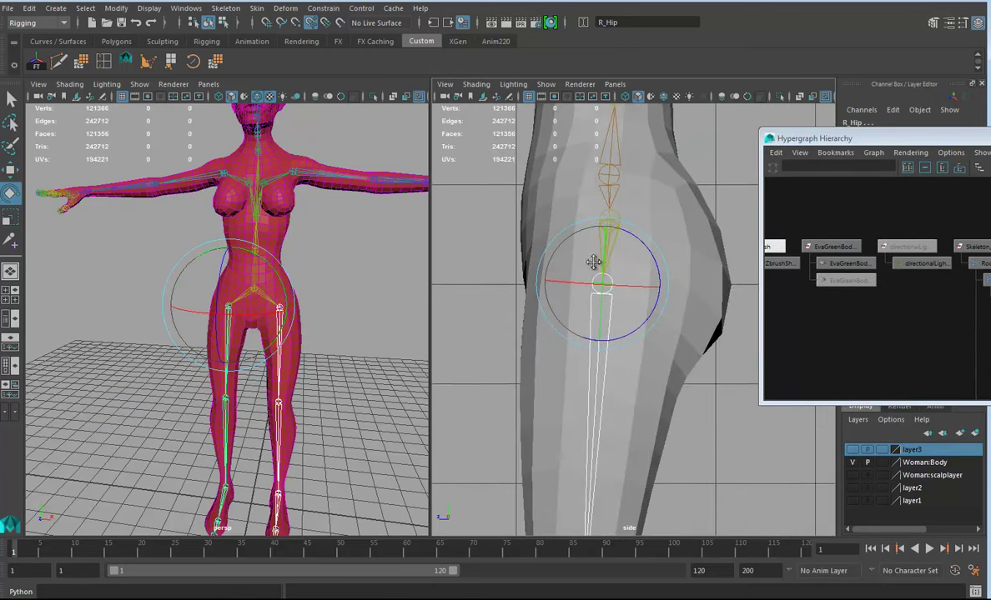
{"action": "left_click_drag", "start_coordinate": [641, 242], "coordinate": [613, 261]}
{"action": "right_click_drag", "start_coordinate": [593, 320], "coordinate": [527, 325], "text": "alt"}
{"action": "right_click_drag", "start_coordinate": [624, 326], "coordinate": [557, 315], "text": "alt"}
{"action": "middle_click_drag", "start_coordinate": [555, 314], "coordinate": [666, 278], "text": "alt"}
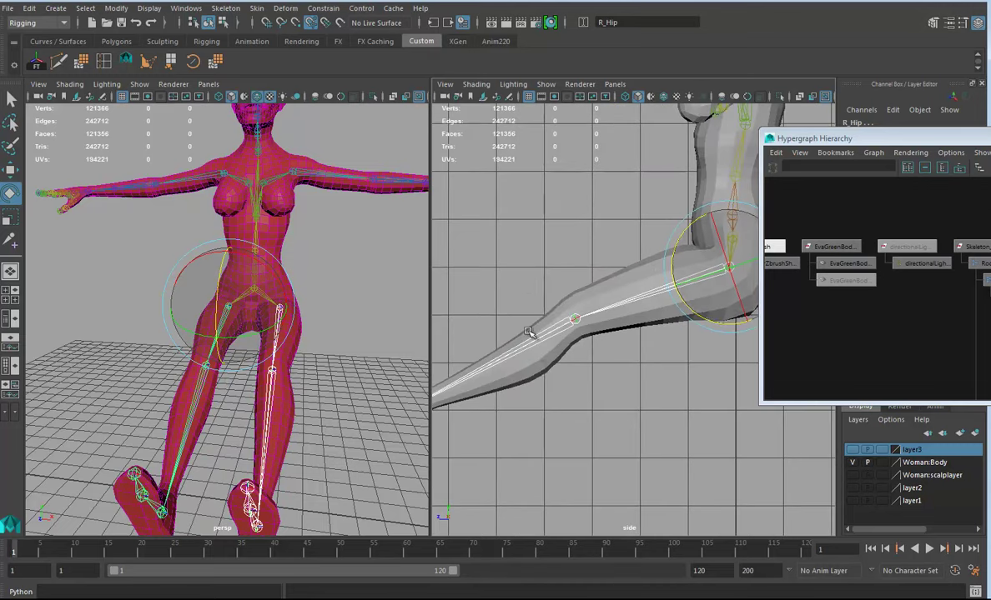
Bend both knee joints so the lower legs hang down, and rotate the hips to spread the thighs.
{"action": "left_click", "coordinate": [528, 332]}
{"action": "left_click_drag", "start_coordinate": [593, 269], "coordinate": [531, 283]}
{"action": "middle_click_drag", "start_coordinate": [577, 321], "coordinate": [517, 361], "text": "alt"}
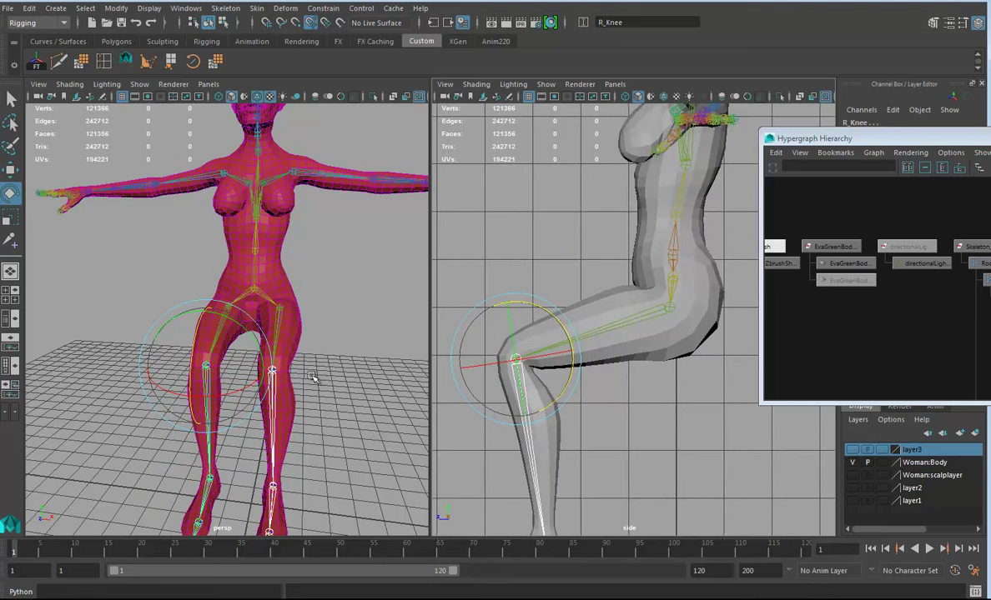
{"action": "key", "text": "Up"}
{"action": "left_click_drag", "start_coordinate": [261, 329], "coordinate": [295, 347]}
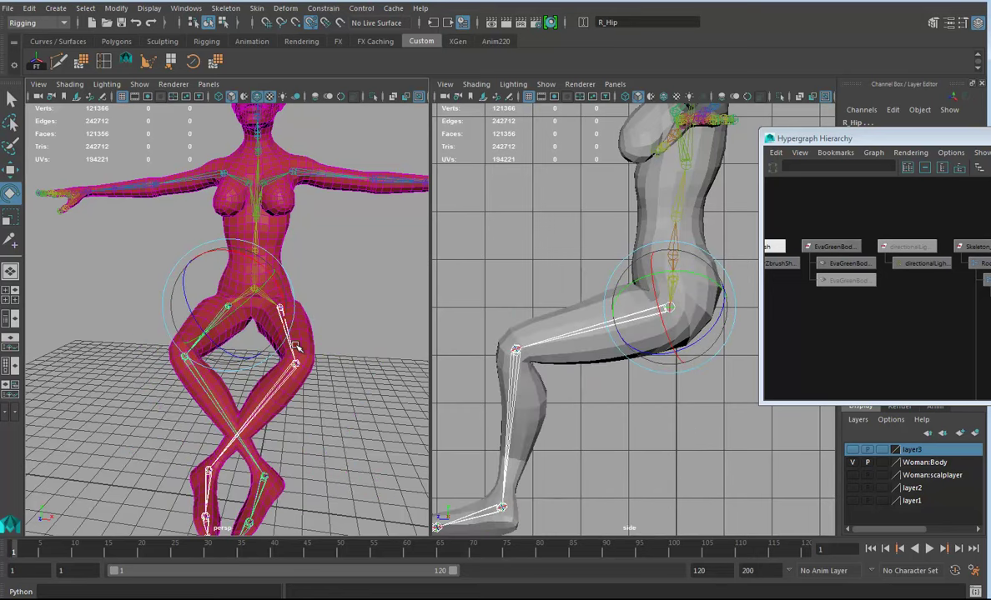
Undo the latest test rotations of the hip and knee joints.
{"action": "key", "text": "ctrl+z"}
{"action": "key", "text": "ctrl+z"}
{"action": "key", "text": "ctrl+z"}
{"action": "key", "text": "ctrl+z"}
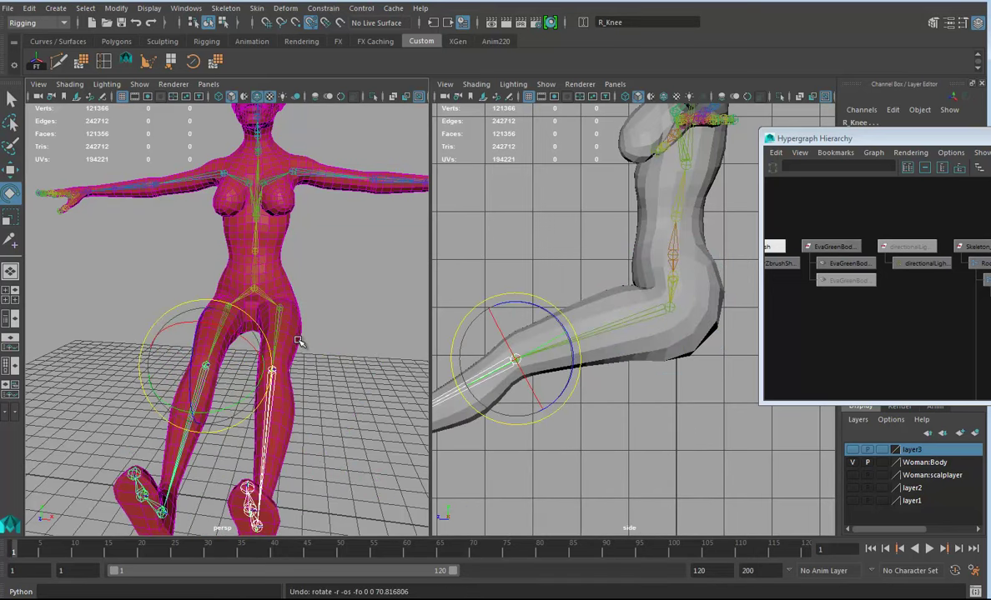
{"action": "key", "text": "ctrl+z"}
Rotate the hip joints into an extreme leg pose and return the skeleton to its bind pose.
{"action": "left_click_drag", "start_coordinate": [299, 341], "coordinate": [180, 365], "text": "alt"}
{"action": "middle_click_drag", "start_coordinate": [180, 365], "coordinate": [163, 378], "text": "alt"}
{"action": "right_click_drag", "start_coordinate": [241, 248], "coordinate": [162, 305], "text": "alt"}
{"action": "left_click_drag", "start_coordinate": [163, 305], "coordinate": [252, 292], "text": "alt"}
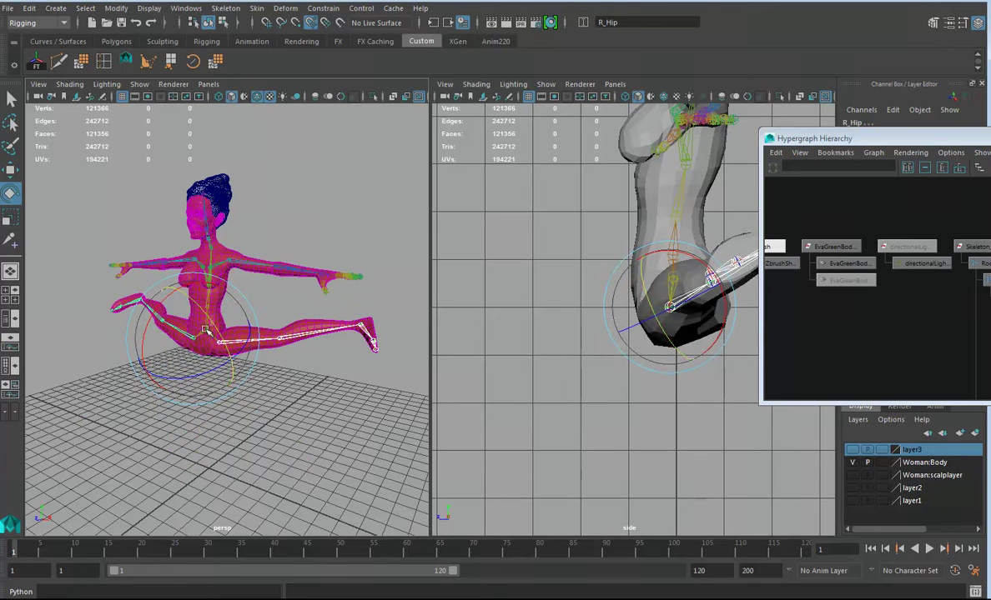
{"action": "left_click", "coordinate": [260, 10]}
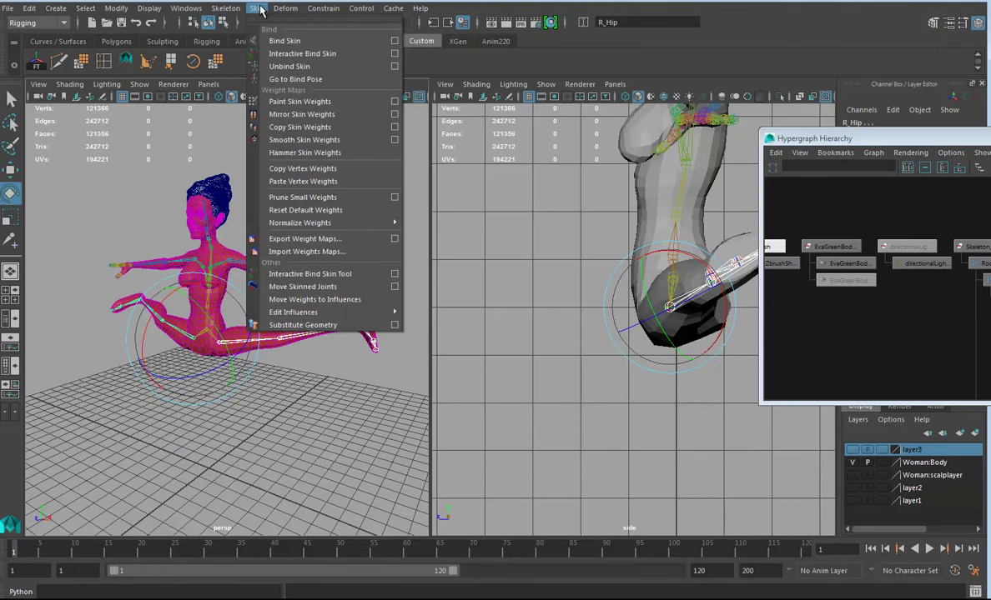
{"action": "left_click", "coordinate": [293, 79]}
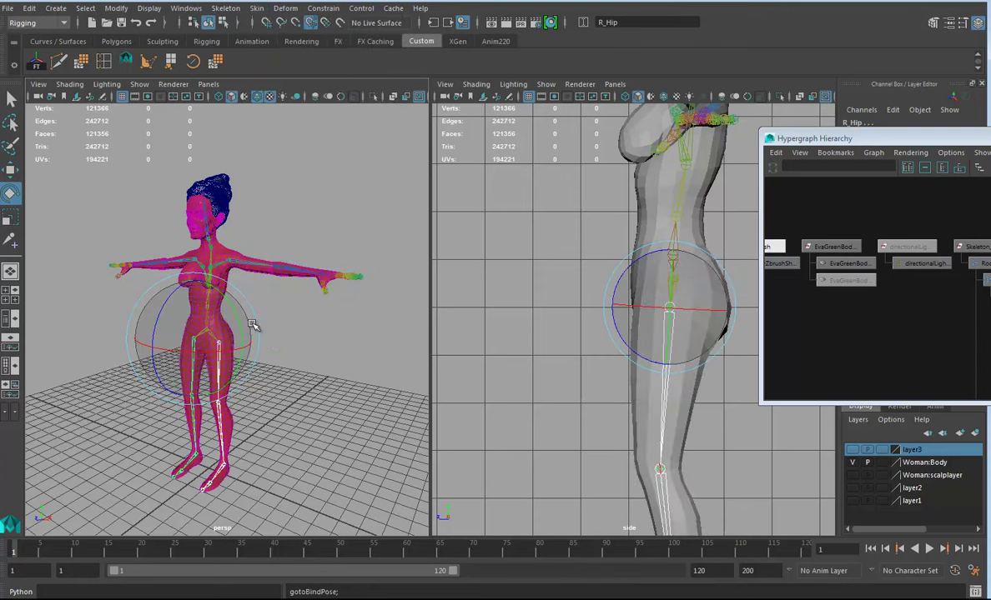
Select the Root joint and set the preferred angle for the skeleton in its bind pose.
{"action": "right_click_drag", "start_coordinate": [260, 397], "coordinate": [325, 394], "text": "alt"}
{"action": "left_click_drag", "start_coordinate": [325, 393], "coordinate": [301, 368], "text": "alt"}
{"action": "left_click_drag", "start_coordinate": [259, 287], "coordinate": [158, 347]}
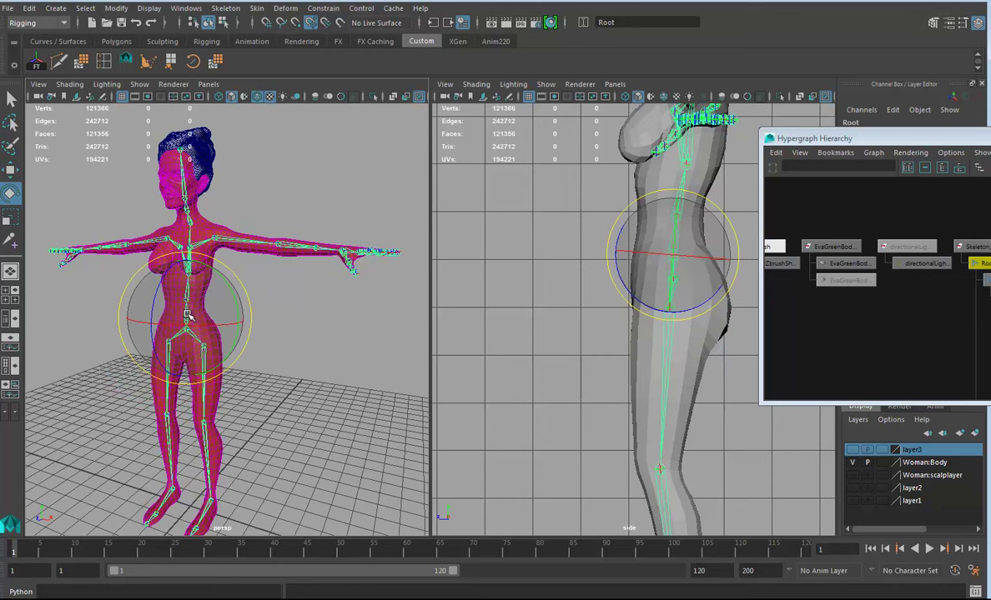
{"action": "right_click", "coordinate": [189, 314]}
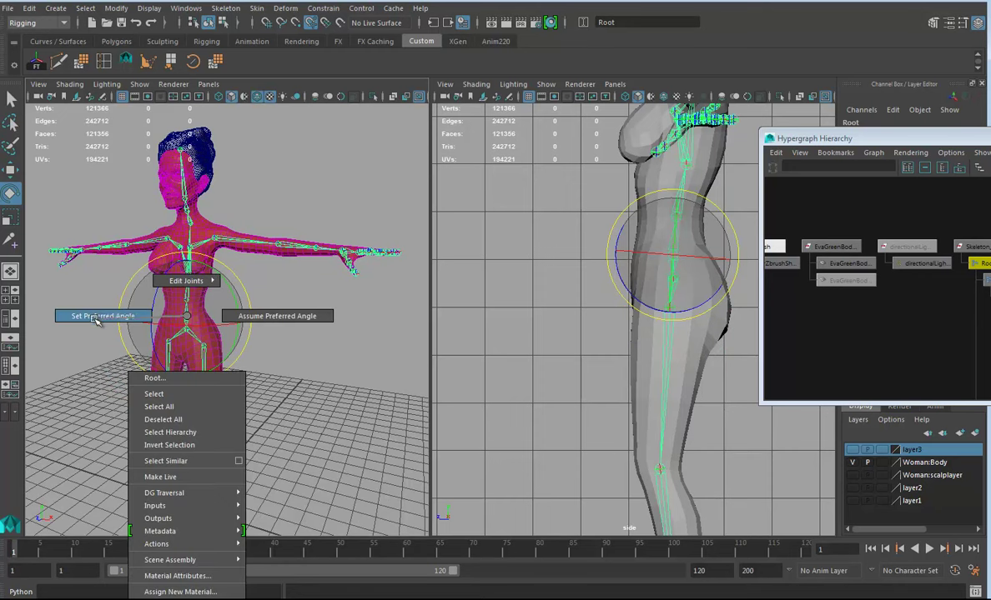
{"action": "left_click", "coordinate": [96, 320]}
{"action": "left_click", "coordinate": [226, 8]}
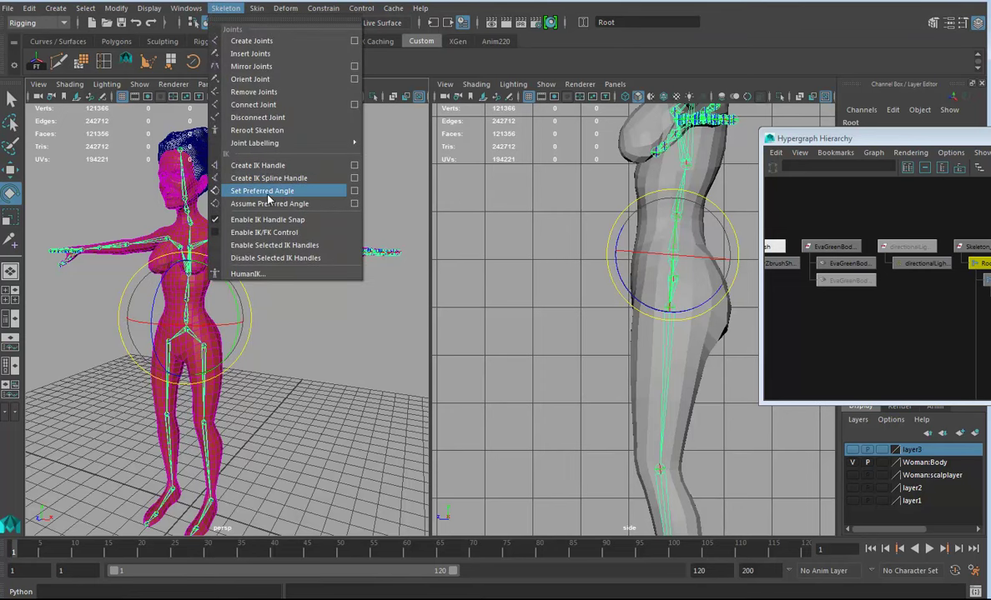
Test-rotate the R_Hip joint and return it to its preferred angle.
{"action": "left_click_drag", "start_coordinate": [310, 346], "coordinate": [293, 342], "text": "alt"}
{"action": "left_click_drag", "start_coordinate": [263, 374], "coordinate": [149, 405]}
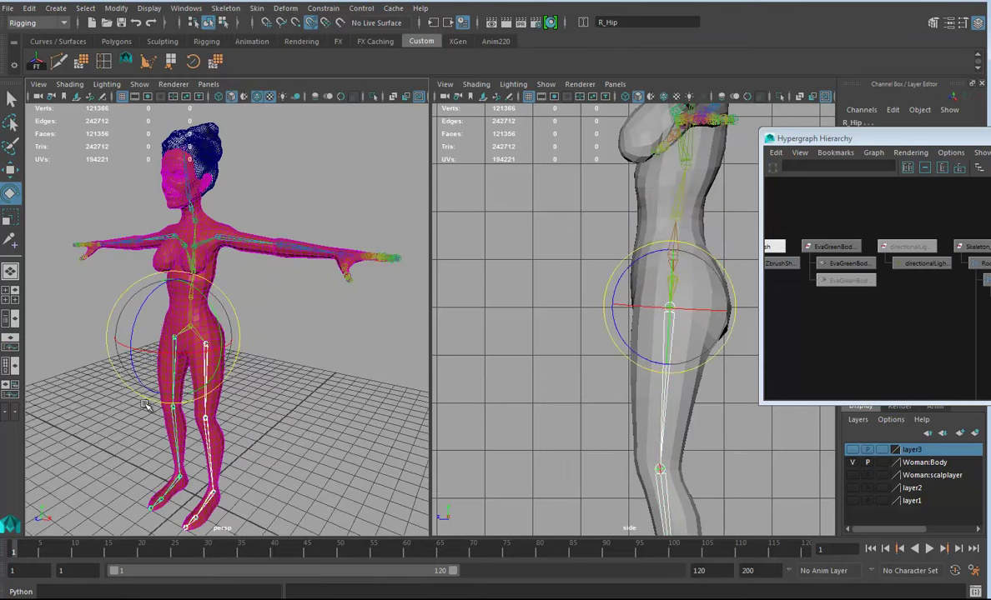
{"action": "mouse_move", "coordinate": [200, 376]}
{"action": "left_mouse_down"}
{"action": "mouse_move", "coordinate": [218, 357]}
{"action": "mouse_move", "coordinate": [192, 382]}
{"action": "left_mouse_up"}
{"action": "right_click_drag", "start_coordinate": [193, 323], "coordinate": [269, 327]}
Select the Neck3 joint at the base of the head and rotate it to test the head.
{"action": "left_click_drag", "start_coordinate": [305, 351], "coordinate": [286, 394], "text": "alt"}
{"action": "scroll", "coordinate": [277, 344], "scroll_direction": "up", "scroll_amount": 5}
{"action": "middle_click_drag", "start_coordinate": [285, 394], "coordinate": [255, 449], "text": "alt"}
{"action": "left_click_drag", "start_coordinate": [255, 449], "coordinate": [283, 437], "text": "alt"}
{"action": "scroll", "coordinate": [250, 417], "scroll_direction": "up", "scroll_amount": 2}
{"action": "middle_click_drag", "start_coordinate": [159, 373], "coordinate": [192, 382], "text": "alt"}
{"action": "left_click", "coordinate": [168, 285]}
{"action": "left_click_drag", "start_coordinate": [137, 284], "coordinate": [254, 298]}
Delete the separate hair mesh from the character's head.
{"action": "right_click_drag", "start_coordinate": [254, 299], "coordinate": [225, 242], "text": "alt"}
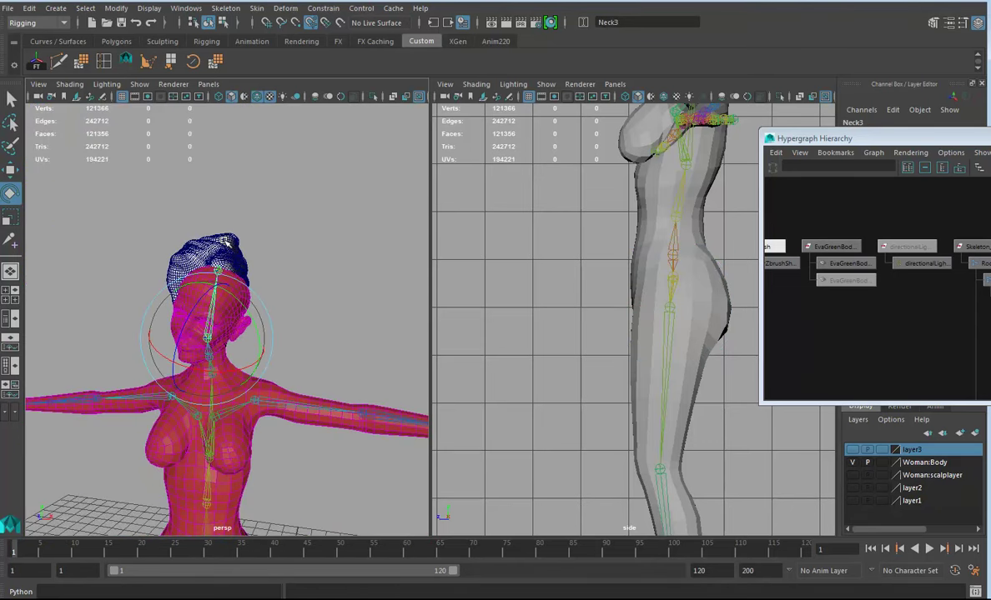
{"action": "left_click", "coordinate": [227, 243]}
{"action": "key", "text": "Delete"}
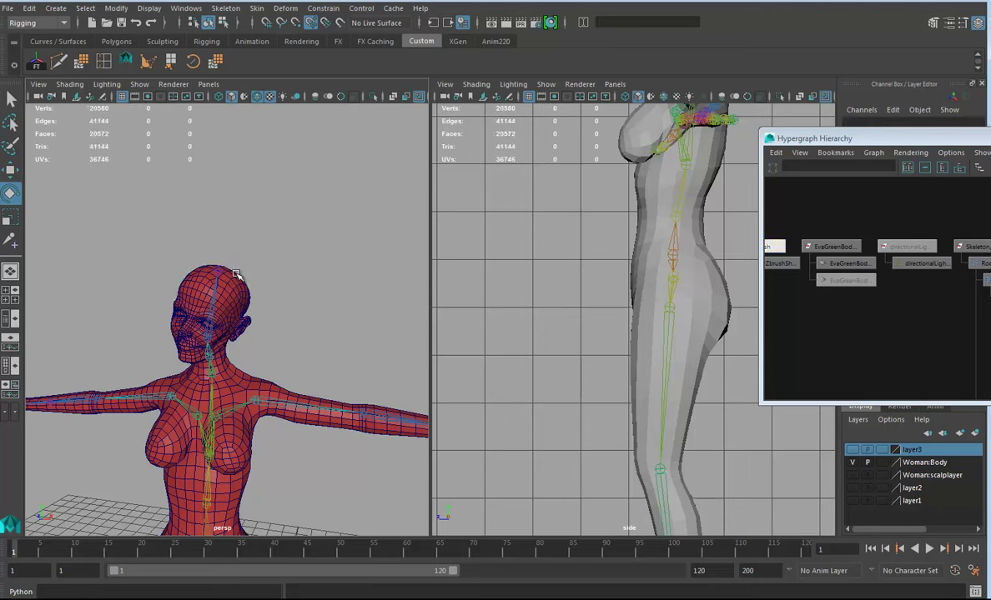
Reselect the Neck3 joint and tilt the head far back to expose the jaw and neck deformation.
{"action": "left_click", "coordinate": [213, 308]}
{"action": "left_click_drag", "start_coordinate": [192, 319], "coordinate": [221, 325], "text": "alt"}
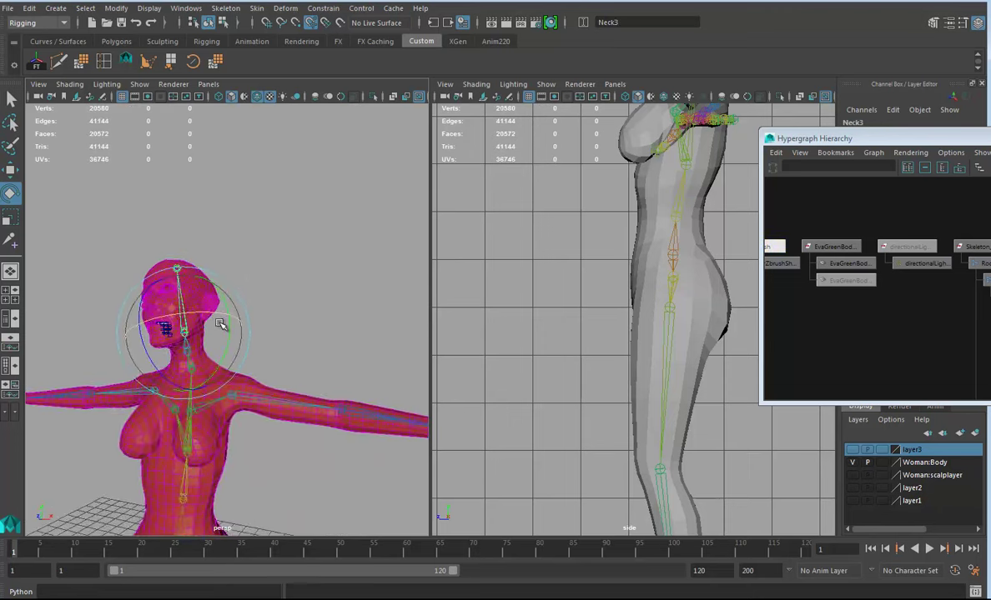
{"action": "right_click_drag", "start_coordinate": [221, 325], "coordinate": [315, 338], "text": "alt"}
{"action": "right_click_drag", "start_coordinate": [186, 345], "coordinate": [129, 343], "text": "alt"}
{"action": "left_click_drag", "start_coordinate": [150, 333], "coordinate": [190, 315], "text": "alt"}
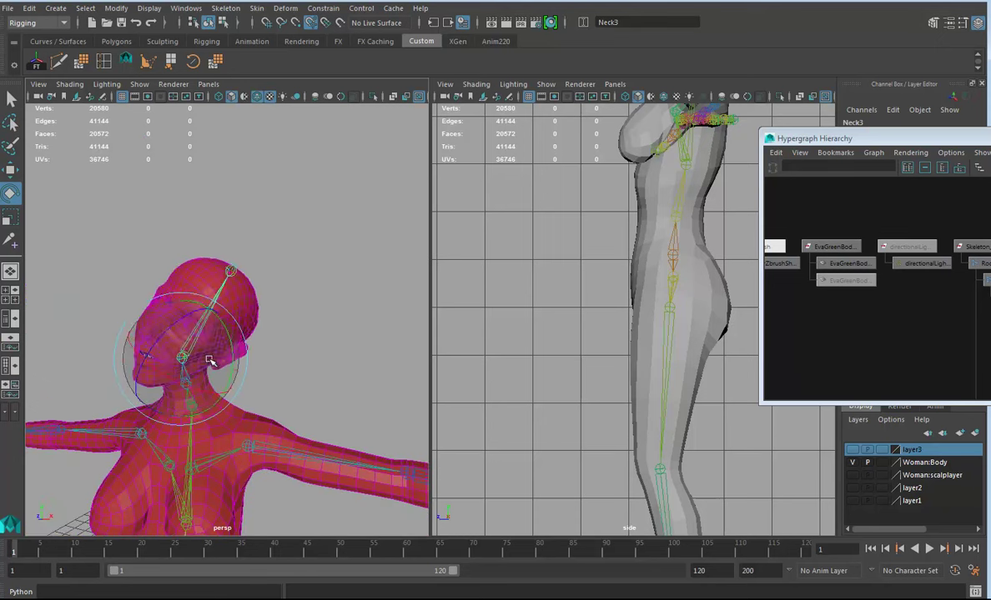
{"action": "left_click_drag", "start_coordinate": [218, 327], "coordinate": [243, 324]}
{"action": "left_click_drag", "start_coordinate": [271, 358], "coordinate": [295, 376], "text": "alt"}
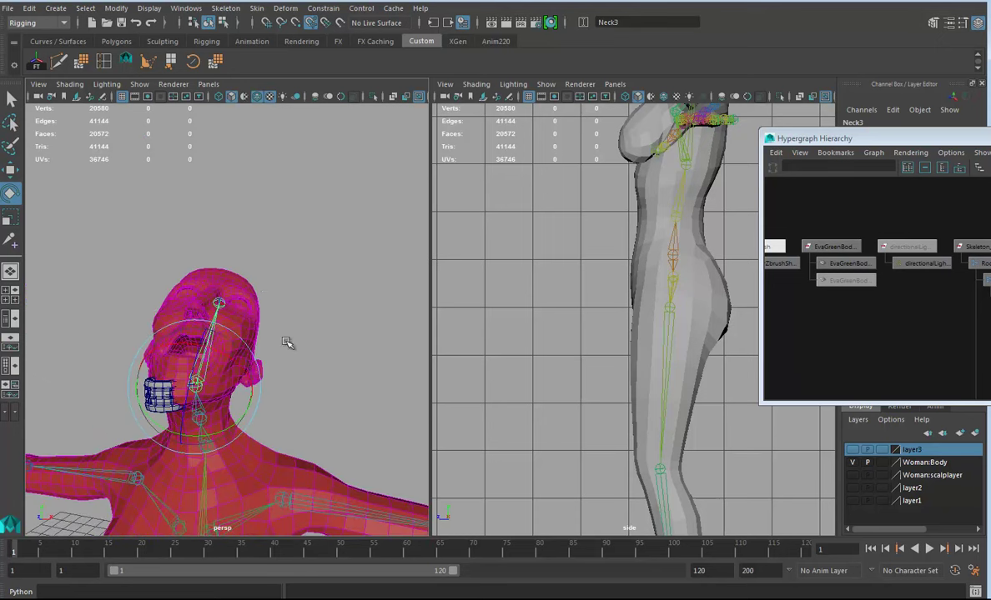
Select the EvaGreenBodyZbrushed mesh and start painting the weights of its skin cluster.
{"action": "left_click", "coordinate": [242, 314]}
{"action": "left_click_drag", "start_coordinate": [242, 315], "coordinate": [285, 349], "text": "alt"}
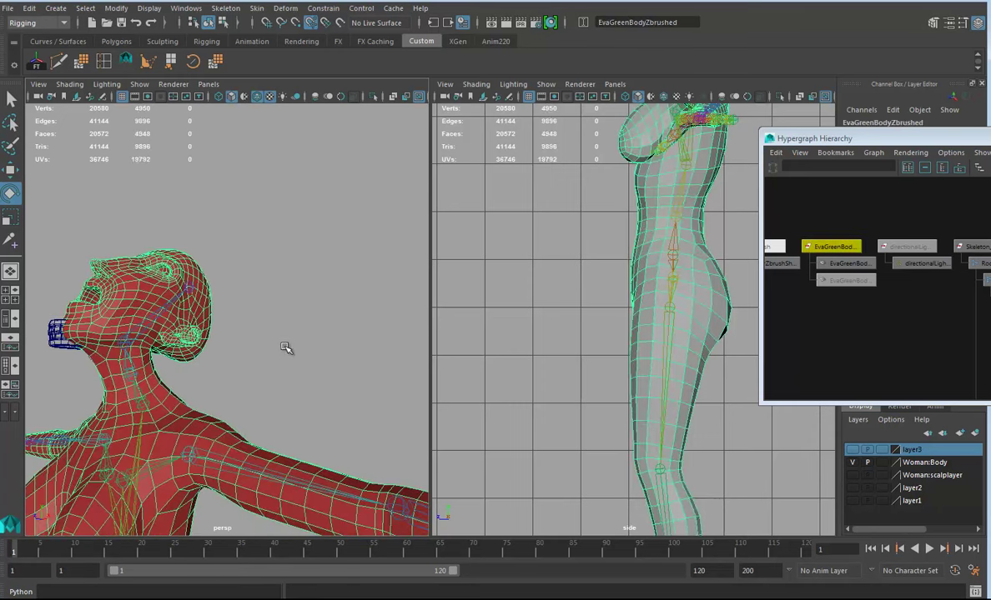
{"action": "left_click_drag", "start_coordinate": [179, 338], "coordinate": [242, 261], "text": "alt"}
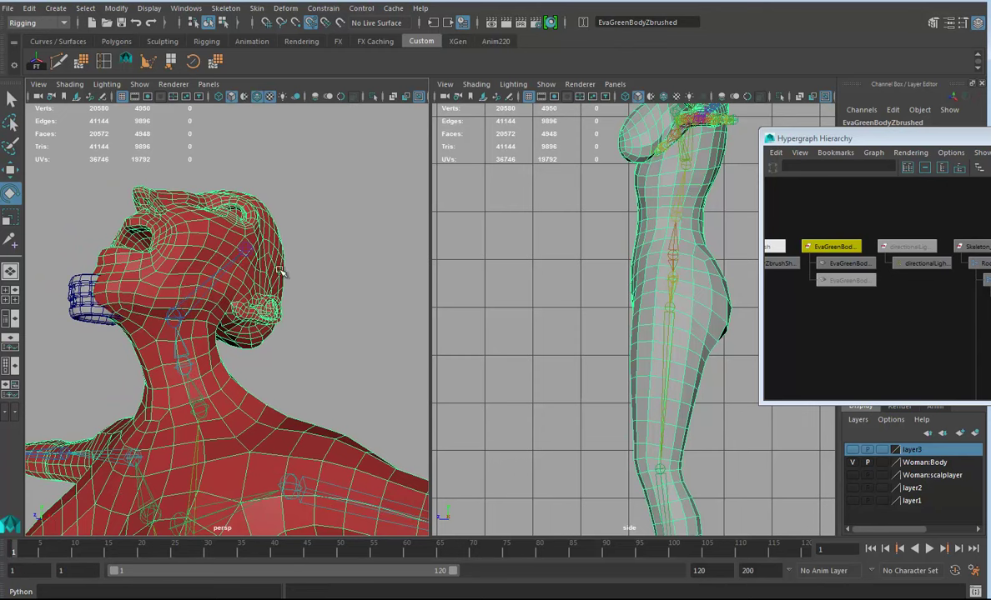
{"action": "right_click", "coordinate": [193, 227]}
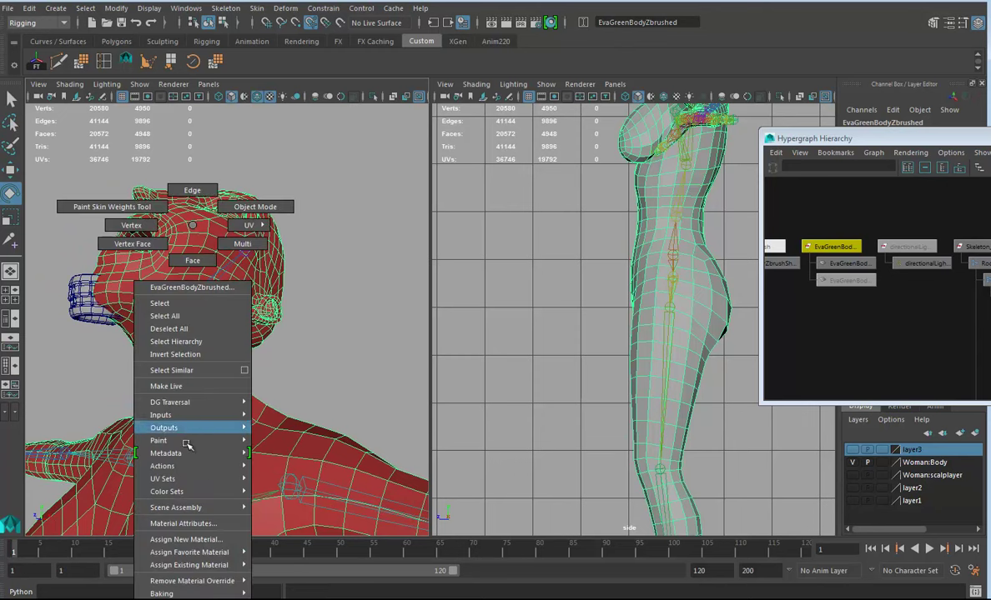
{"action": "mouse_move", "coordinate": [201, 479]}
{"action": "mouse_move", "coordinate": [198, 441]}
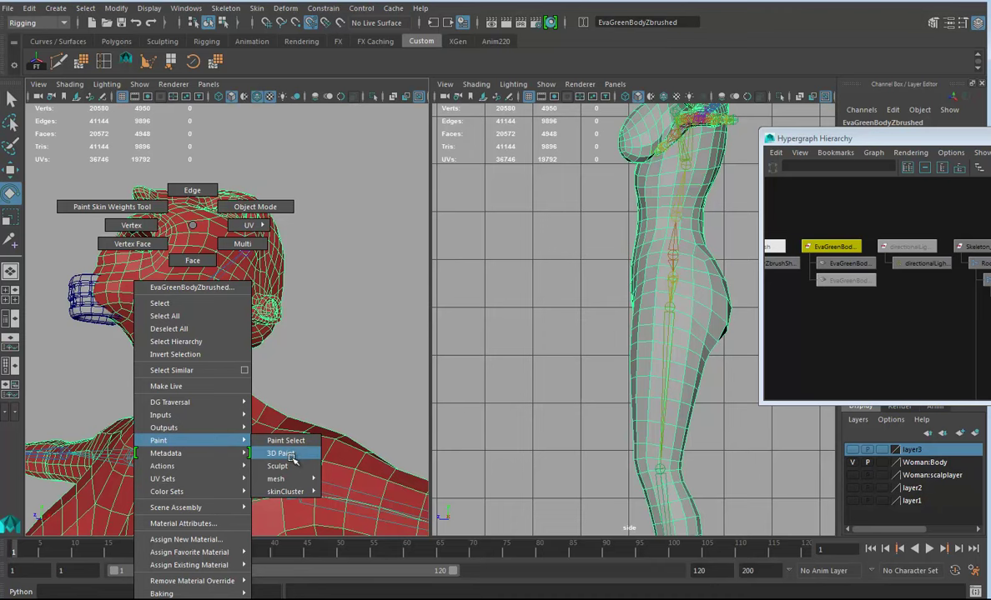
{"action": "mouse_move", "coordinate": [288, 491]}
{"action": "left_click", "coordinate": [346, 491]}
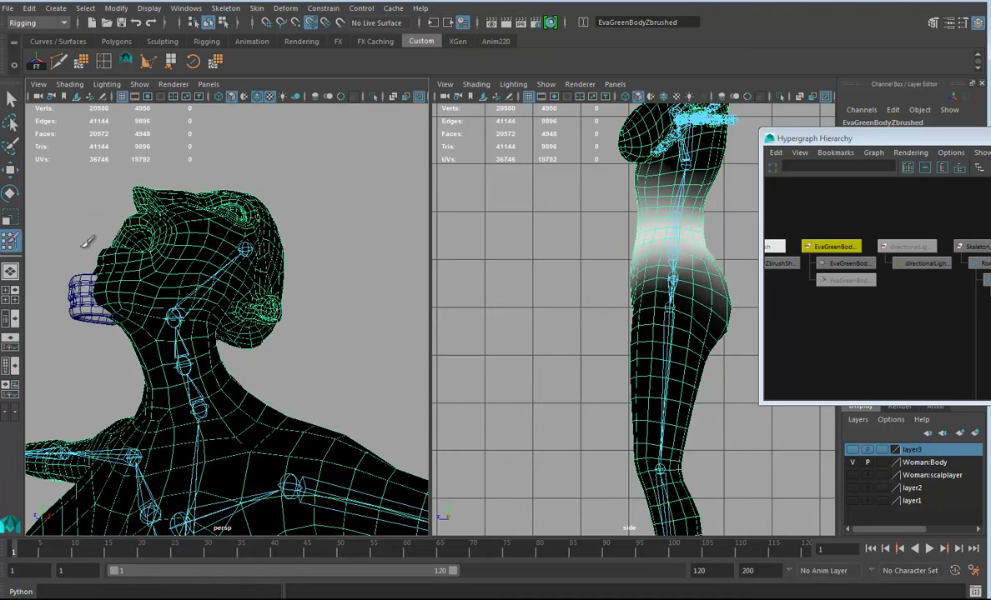
Open the Paint Skin Weights tool settings and maximize the perspective view around the head and neck.
{"action": "double_click", "coordinate": [10, 239]}
{"action": "mouse_move", "coordinate": [115, 108]}
{"action": "left_mouse_down"}
{"action": "mouse_move", "coordinate": [346, 119]}
{"action": "mouse_move", "coordinate": [492, 104]}
{"action": "mouse_move", "coordinate": [249, 111]}
{"action": "mouse_move", "coordinate": [143, 127]}
{"action": "left_mouse_up"}
{"action": "key", "text": "space"}
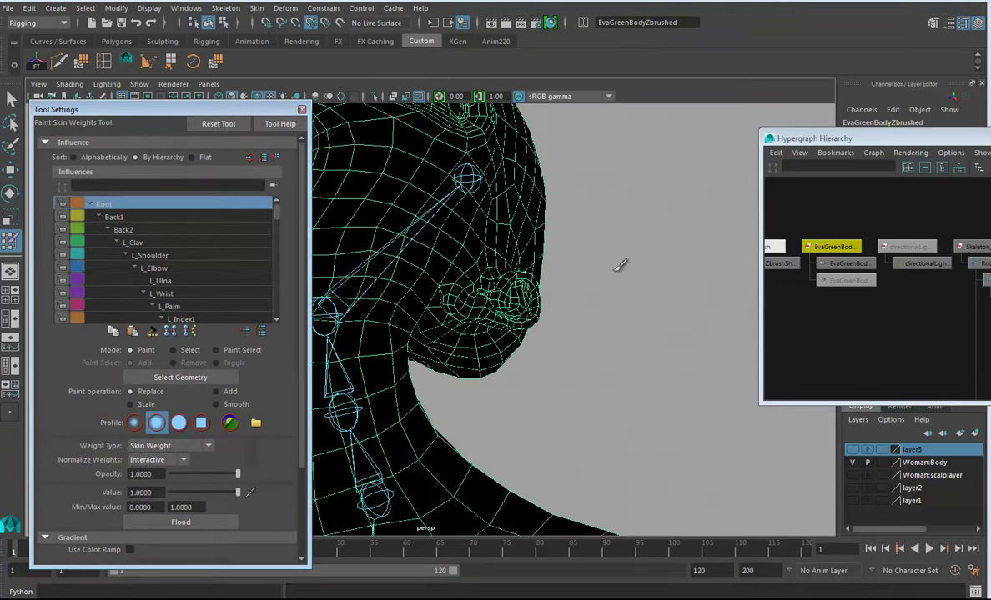
{"action": "right_click_drag", "start_coordinate": [620, 265], "coordinate": [438, 268], "text": "alt"}
{"action": "middle_click_drag", "start_coordinate": [437, 268], "coordinate": [639, 316], "text": "alt"}
{"action": "left_click_drag", "start_coordinate": [639, 316], "coordinate": [572, 298], "text": "alt"}
{"action": "left_click_drag", "start_coordinate": [649, 363], "coordinate": [509, 342], "text": "alt"}
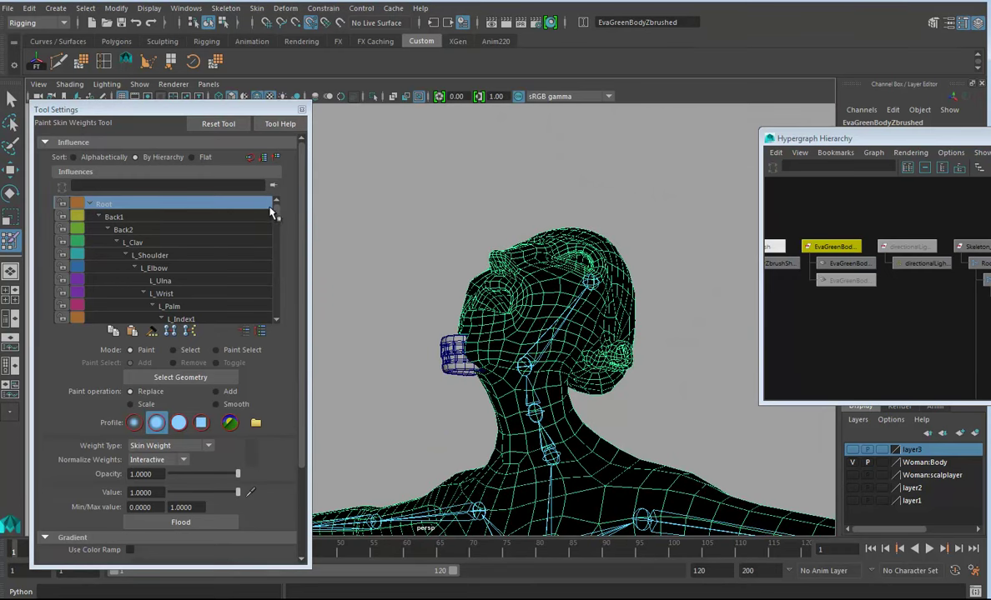
Choose the Neck3 joint as the influence to paint.
{"action": "mouse_move", "coordinate": [274, 214]}
{"action": "left_mouse_down"}
{"action": "mouse_move", "coordinate": [276, 296]}
{"action": "mouse_move", "coordinate": [269, 209]}
{"action": "left_mouse_up"}
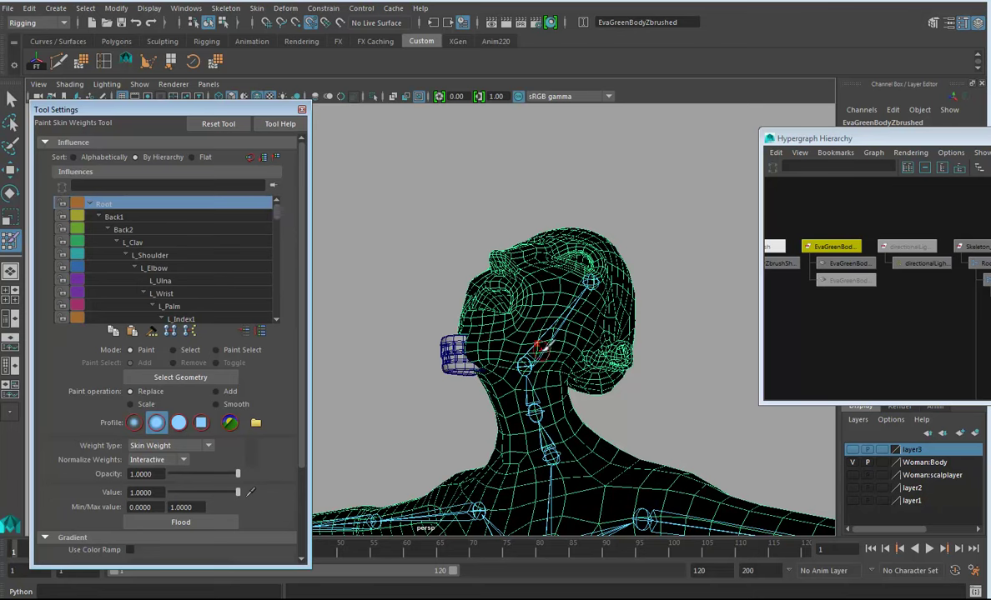
{"action": "left_click_drag", "start_coordinate": [530, 380], "coordinate": [503, 371], "text": "alt"}
{"action": "mouse_move", "coordinate": [480, 354]}
{"action": "right_mouse_down"}
{"action": "mouse_move", "coordinate": [482, 387]}
{"action": "mouse_move", "coordinate": [435, 337]}
{"action": "mouse_move", "coordinate": [446, 301]}
{"action": "mouse_move", "coordinate": [479, 331]}
{"action": "right_mouse_up"}
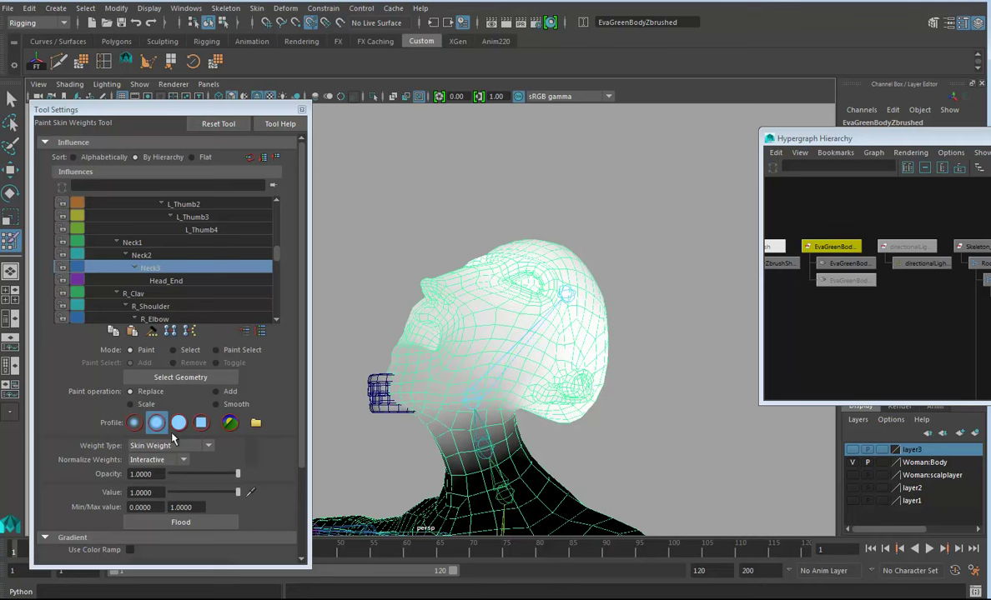
Set the paint operation to Add and enable the color ramp for the weight display.
{"action": "left_click", "coordinate": [216, 392]}
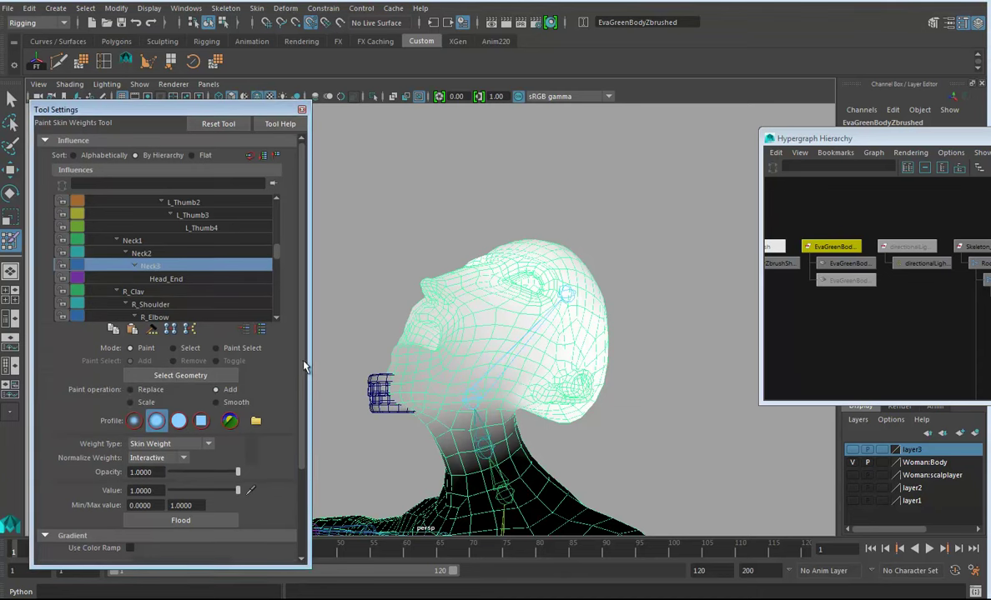
{"action": "left_click_drag", "start_coordinate": [303, 366], "coordinate": [294, 453]}
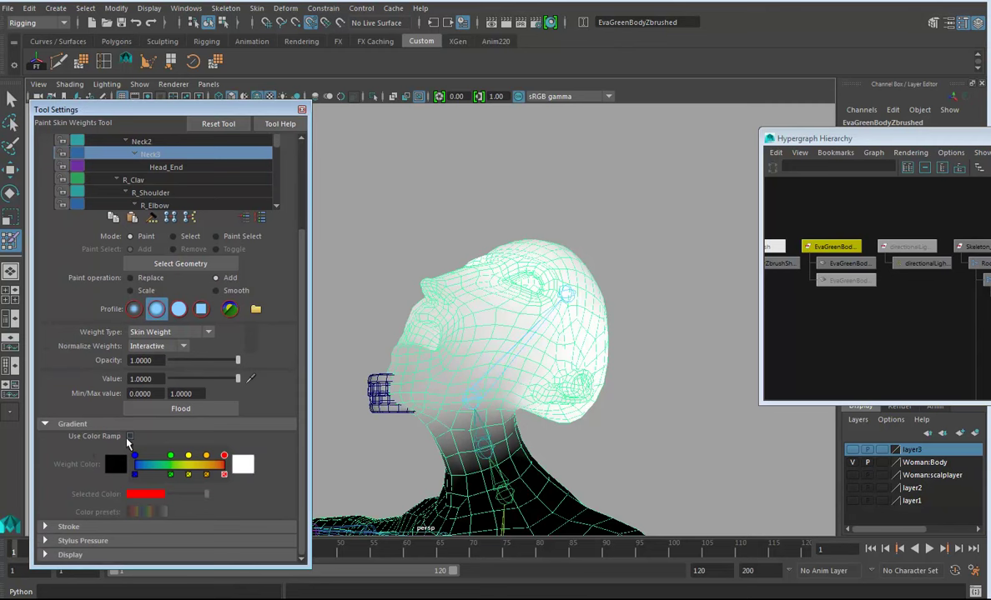
{"action": "left_click", "coordinate": [129, 437]}
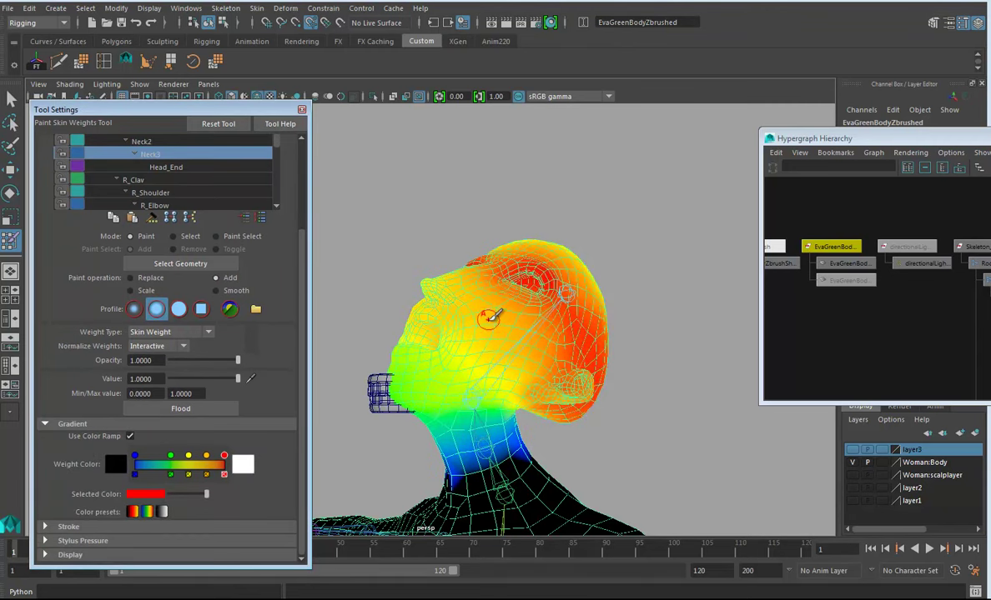
Paint Neck3 weight with value 1.0 over the skull, ear, cheek and front of the face.
{"action": "mouse_move", "coordinate": [487, 317]}
{"action": "left_mouse_down"}
{"action": "mouse_move", "coordinate": [518, 318]}
{"action": "mouse_move", "coordinate": [567, 265]}
{"action": "mouse_move", "coordinate": [538, 276]}
{"action": "left_mouse_up"}
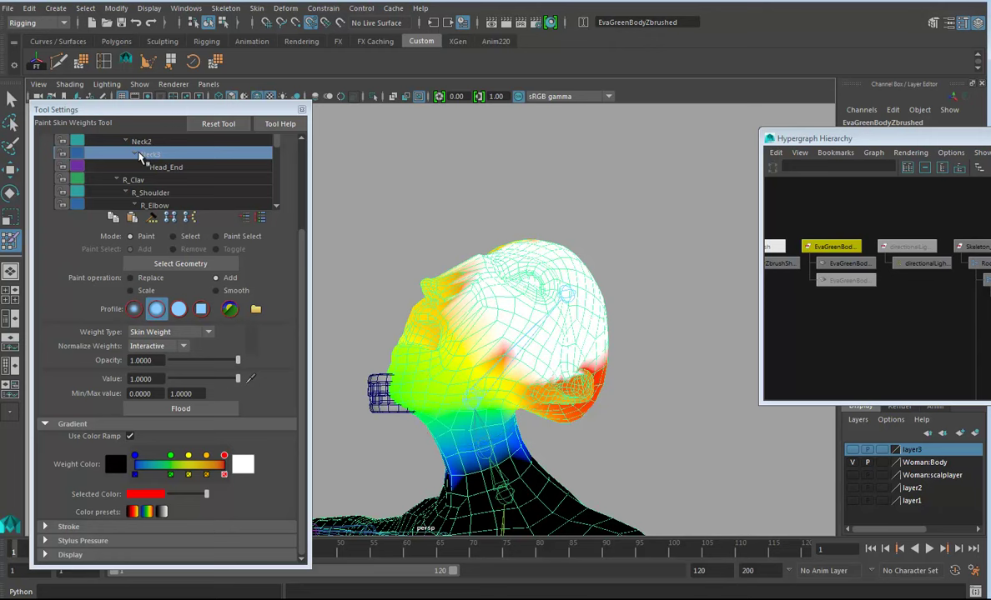
{"action": "mouse_move", "coordinate": [586, 360]}
{"action": "left_mouse_down"}
{"action": "mouse_move", "coordinate": [529, 414]}
{"action": "mouse_move", "coordinate": [536, 418]}
{"action": "left_mouse_up"}
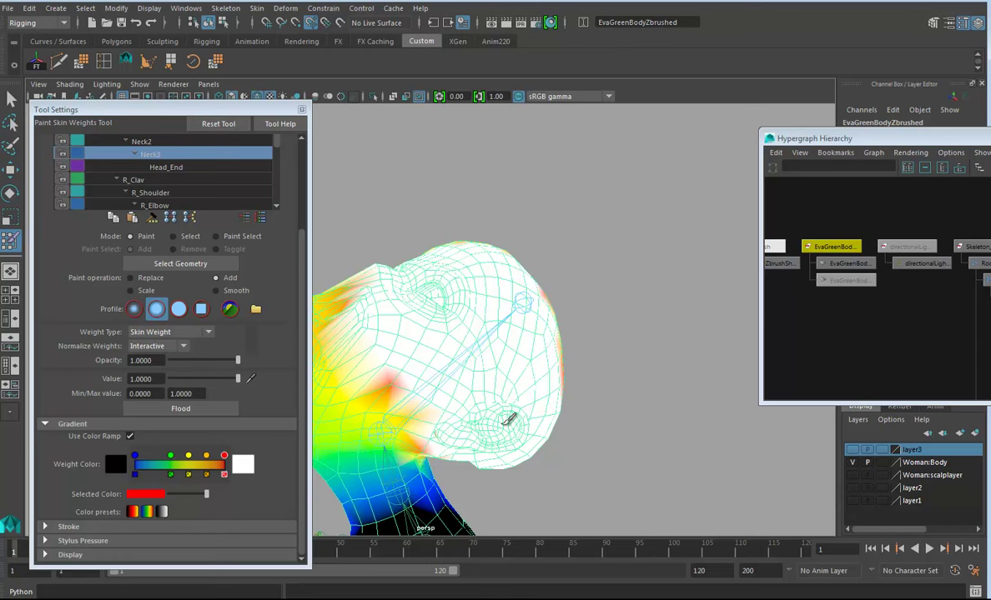
{"action": "mouse_move", "coordinate": [518, 284]}
{"action": "left_mouse_down", "text": "alt"}
{"action": "mouse_move", "coordinate": [397, 329]}
{"action": "mouse_move", "coordinate": [553, 332]}
{"action": "mouse_move", "coordinate": [465, 343]}
{"action": "mouse_move", "coordinate": [488, 284]}
{"action": "left_mouse_up", "text": "alt"}
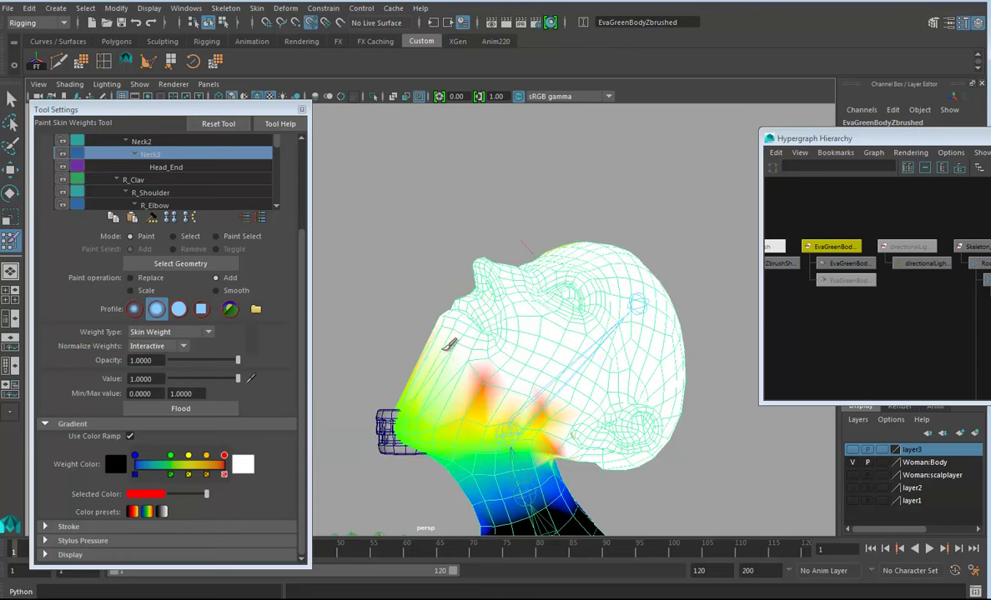
{"action": "mouse_move", "coordinate": [452, 361]}
{"action": "left_mouse_down"}
{"action": "mouse_move", "coordinate": [426, 381]}
{"action": "mouse_move", "coordinate": [424, 362]}
{"action": "mouse_move", "coordinate": [438, 389]}
{"action": "mouse_move", "coordinate": [415, 351]}
{"action": "left_mouse_up"}
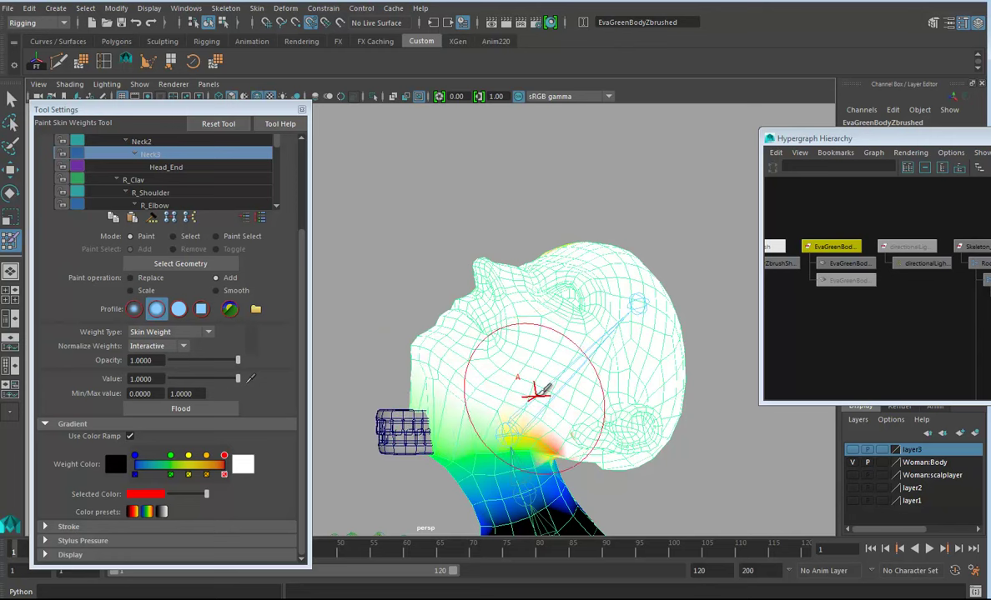
Resize the brush and add Neck3 weight along the chin, jaw and upper throat.
{"action": "left_click_drag", "start_coordinate": [550, 380], "coordinate": [527, 383]}
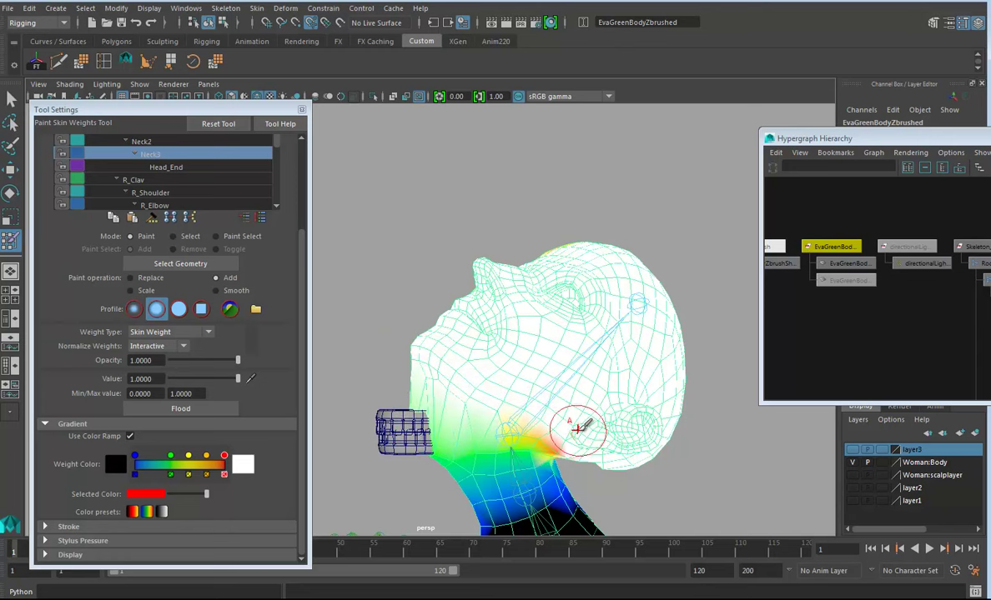
{"action": "mouse_move", "coordinate": [583, 427]}
{"action": "left_mouse_down", "text": "alt"}
{"action": "mouse_move", "coordinate": [596, 399]}
{"action": "mouse_move", "coordinate": [663, 421]}
{"action": "mouse_move", "coordinate": [586, 414]}
{"action": "left_mouse_up", "text": "alt"}
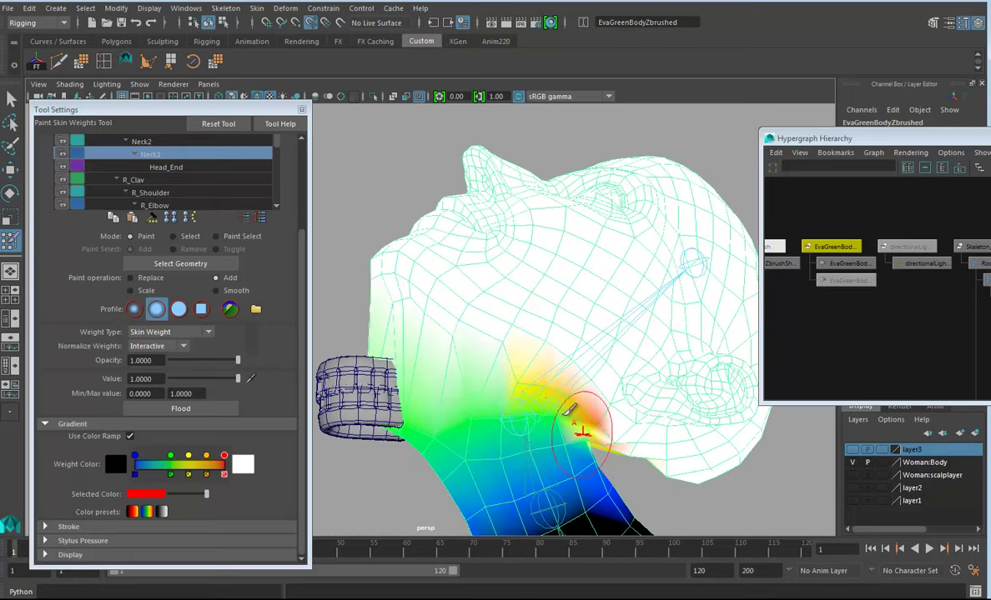
{"action": "left_click_drag", "start_coordinate": [433, 412], "coordinate": [380, 412]}
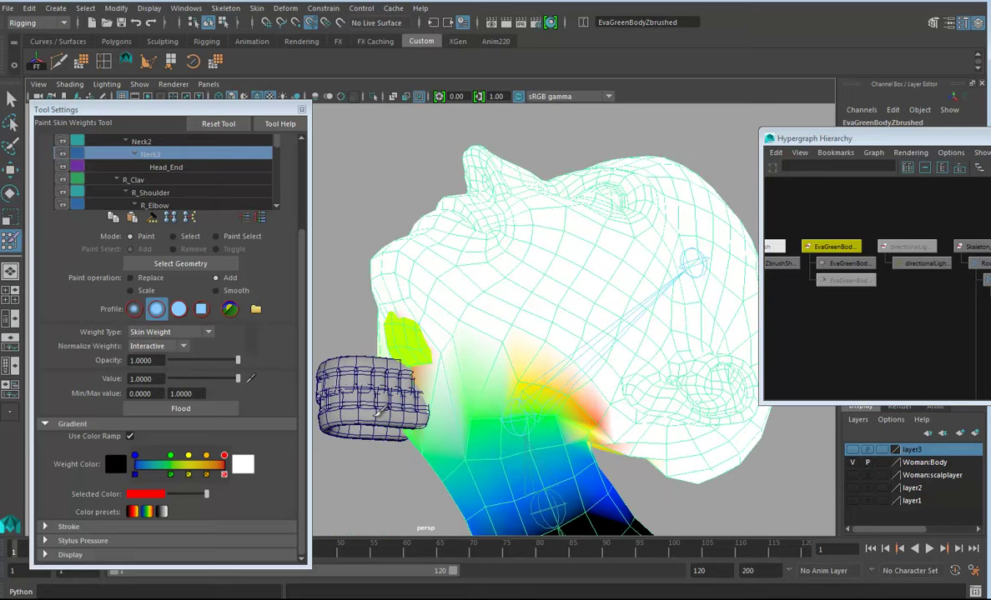
{"action": "mouse_move", "coordinate": [421, 346]}
{"action": "left_mouse_down"}
{"action": "mouse_move", "coordinate": [430, 341]}
{"action": "mouse_move", "coordinate": [377, 301]}
{"action": "mouse_move", "coordinate": [386, 326]}
{"action": "left_mouse_up"}
{"action": "mouse_move", "coordinate": [463, 345]}
{"action": "left_mouse_down"}
{"action": "mouse_move", "coordinate": [464, 383]}
{"action": "mouse_move", "coordinate": [513, 360]}
{"action": "mouse_move", "coordinate": [580, 387]}
{"action": "mouse_move", "coordinate": [465, 410]}
{"action": "mouse_move", "coordinate": [400, 359]}
{"action": "mouse_move", "coordinate": [442, 421]}
{"action": "mouse_move", "coordinate": [435, 442]}
{"action": "mouse_move", "coordinate": [442, 417]}
{"action": "left_mouse_up"}
{"action": "left_click_drag", "start_coordinate": [504, 397], "coordinate": [530, 393], "text": "alt"}
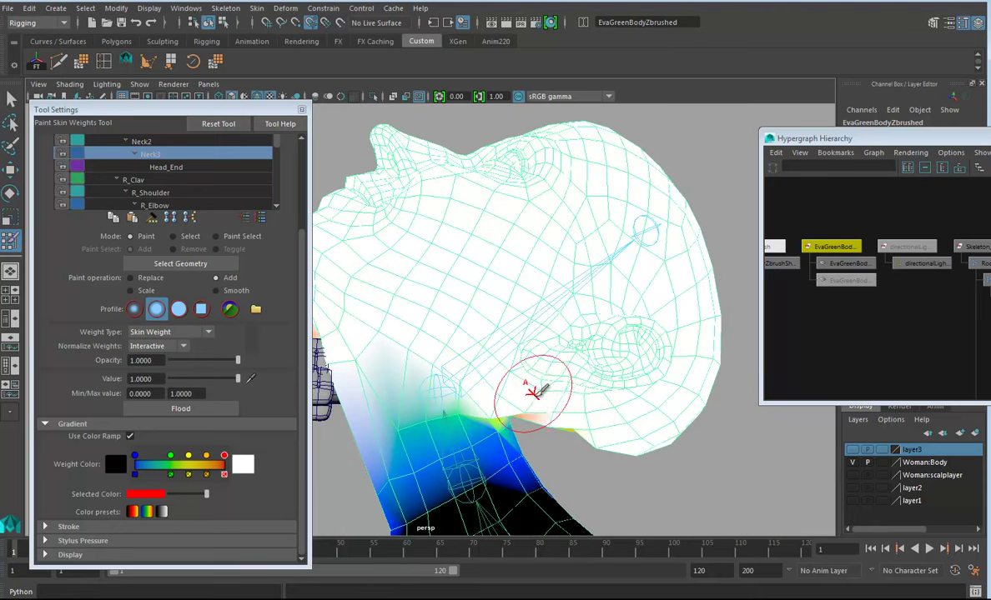
Work around the head and add Neck3 weight to the remaining areas of the jaw and head.
{"action": "mouse_move", "coordinate": [581, 423]}
{"action": "left_mouse_down", "text": "alt"}
{"action": "mouse_move", "coordinate": [582, 394]}
{"action": "mouse_move", "coordinate": [653, 413]}
{"action": "mouse_move", "coordinate": [533, 412]}
{"action": "left_mouse_up", "text": "alt"}
{"action": "middle_click_drag", "start_coordinate": [534, 412], "coordinate": [719, 409], "text": "alt"}
{"action": "left_click_drag", "start_coordinate": [719, 408], "coordinate": [566, 404], "text": "alt"}
{"action": "middle_click_drag", "start_coordinate": [467, 402], "coordinate": [751, 405], "text": "alt"}
{"action": "mouse_move", "coordinate": [755, 401]}
{"action": "left_mouse_down", "text": "alt"}
{"action": "mouse_move", "coordinate": [537, 413]}
{"action": "mouse_move", "coordinate": [434, 392]}
{"action": "mouse_move", "coordinate": [498, 332]}
{"action": "mouse_move", "coordinate": [426, 304]}
{"action": "left_mouse_up", "text": "alt"}
{"action": "mouse_move", "coordinate": [513, 355]}
{"action": "left_mouse_down"}
{"action": "mouse_move", "coordinate": [534, 305]}
{"action": "mouse_move", "coordinate": [501, 308]}
{"action": "mouse_move", "coordinate": [513, 250]}
{"action": "mouse_move", "coordinate": [557, 217]}
{"action": "mouse_move", "coordinate": [475, 190]}
{"action": "mouse_move", "coordinate": [562, 286]}
{"action": "left_mouse_up"}
{"action": "mouse_move", "coordinate": [557, 364]}
{"action": "left_mouse_down"}
{"action": "mouse_move", "coordinate": [533, 296]}
{"action": "mouse_move", "coordinate": [628, 398]}
{"action": "mouse_move", "coordinate": [535, 392]}
{"action": "mouse_move", "coordinate": [584, 383]}
{"action": "mouse_move", "coordinate": [507, 408]}
{"action": "left_mouse_up"}
{"action": "mouse_move", "coordinate": [507, 408]}
{"action": "middle_mouse_down", "text": "alt"}
{"action": "mouse_move", "coordinate": [613, 350]}
{"action": "mouse_move", "coordinate": [697, 264]}
{"action": "middle_mouse_up", "text": "alt"}
{"action": "mouse_move", "coordinate": [600, 365]}
{"action": "left_mouse_down", "text": "alt"}
{"action": "mouse_move", "coordinate": [528, 365]}
{"action": "mouse_move", "coordinate": [512, 334]}
{"action": "mouse_move", "coordinate": [537, 287]}
{"action": "mouse_move", "coordinate": [519, 305]}
{"action": "mouse_move", "coordinate": [525, 313]}
{"action": "left_mouse_up", "text": "alt"}
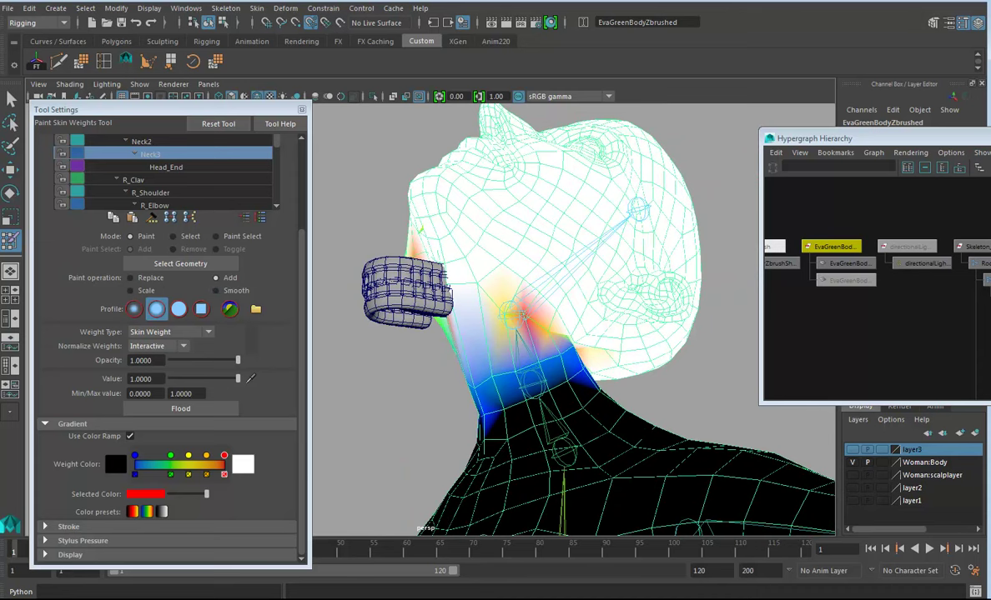
Leave weight painting and save the scene in the scenes folder under the new name Eva09_Skeleton.
{"action": "left_click", "coordinate": [10, 170]}
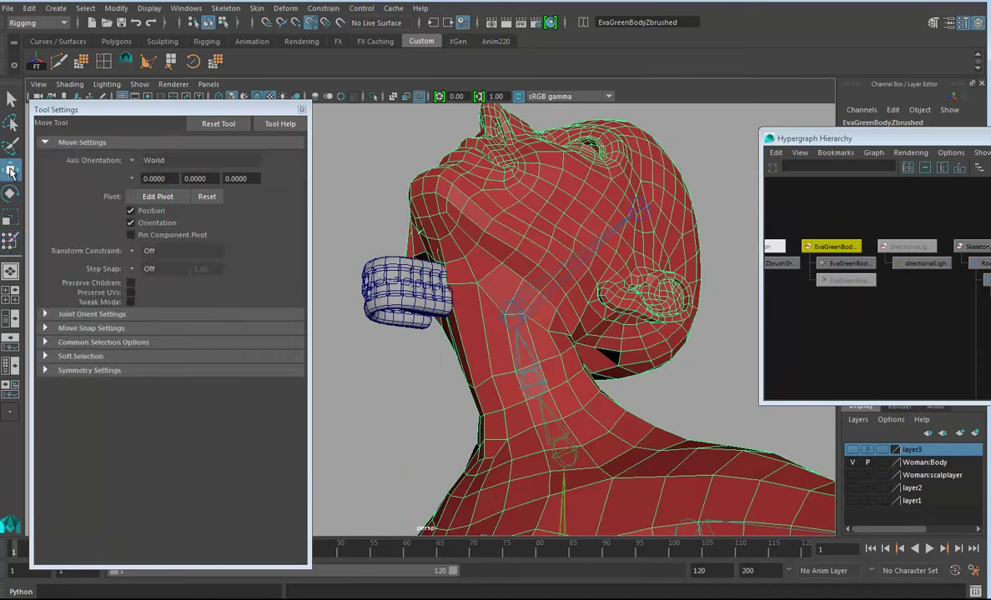
{"action": "left_click", "coordinate": [7, 9]}
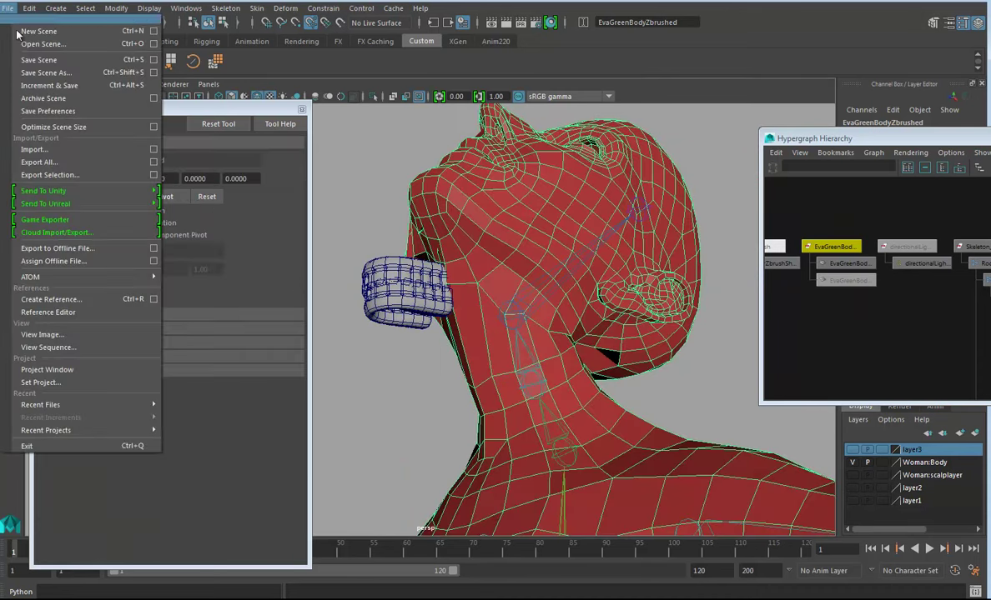
{"action": "left_click", "coordinate": [58, 73]}
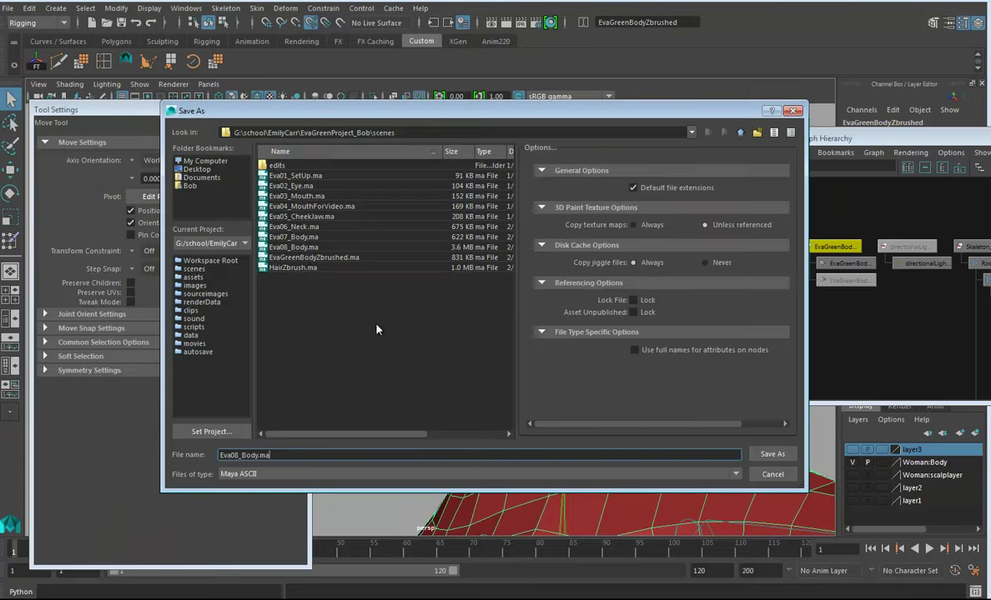
{"action": "left_click", "coordinate": [301, 249]}
{"action": "left_click", "coordinate": [281, 455]}
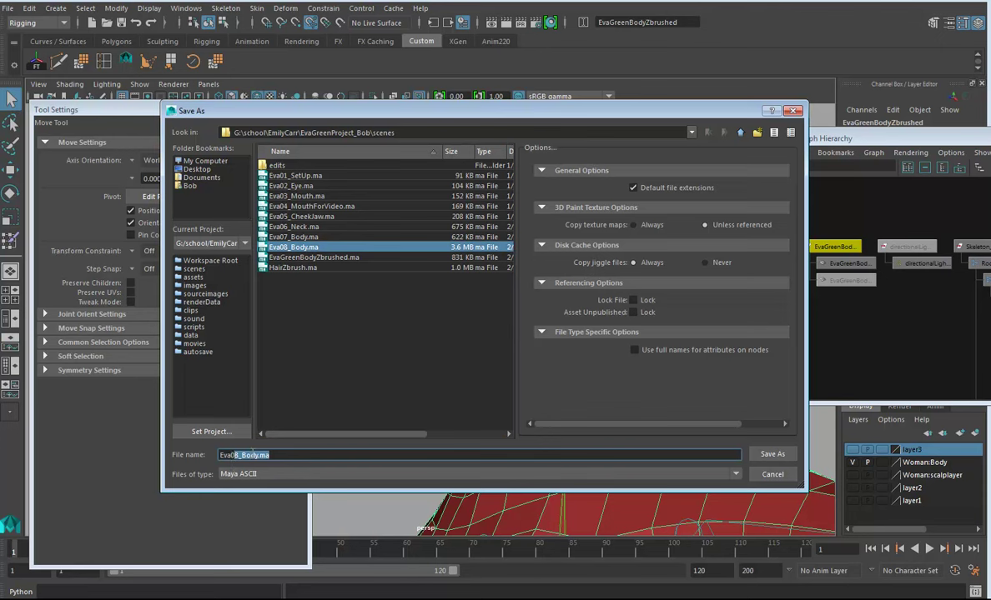
{"action": "type", "text": "9_Skeleton"}
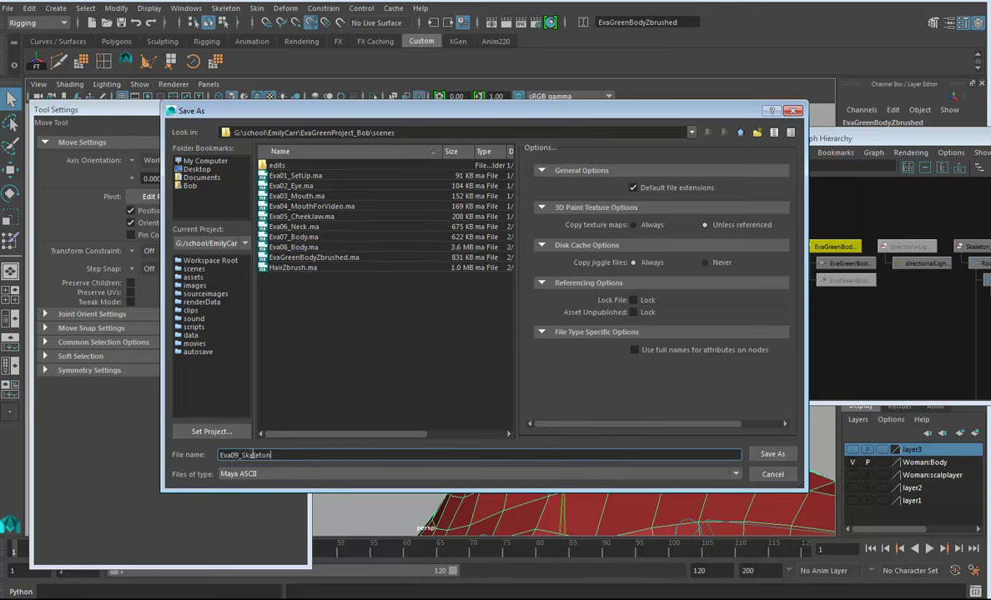
{"action": "key", "text": "Return"}
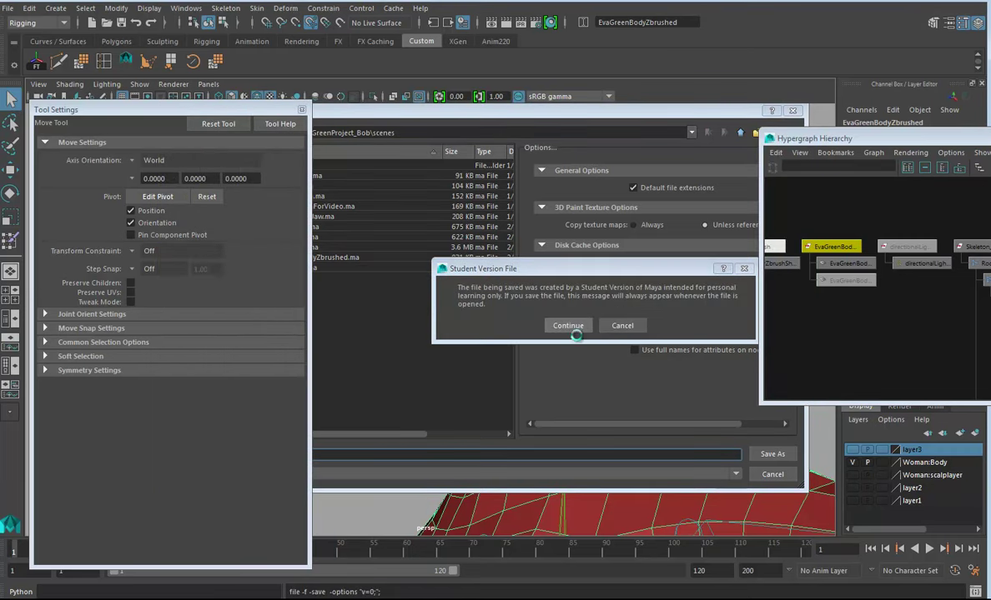
{"action": "left_click", "coordinate": [568, 326]}
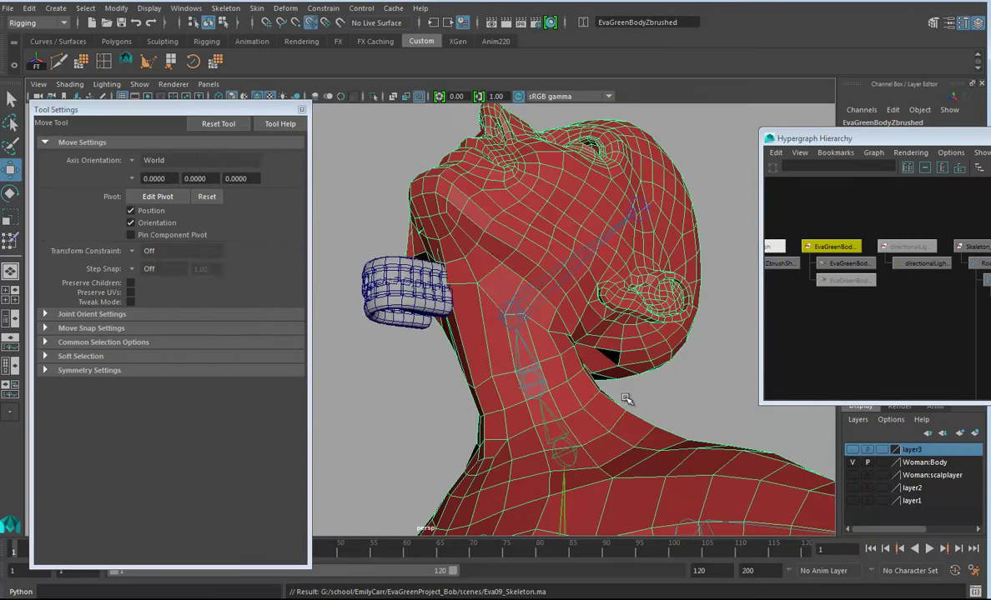
Smooth the Neck3 skin weights along the jaw, throat, nape and base of the skull on both sides of the head.
{"action": "left_click", "coordinate": [10, 240]}
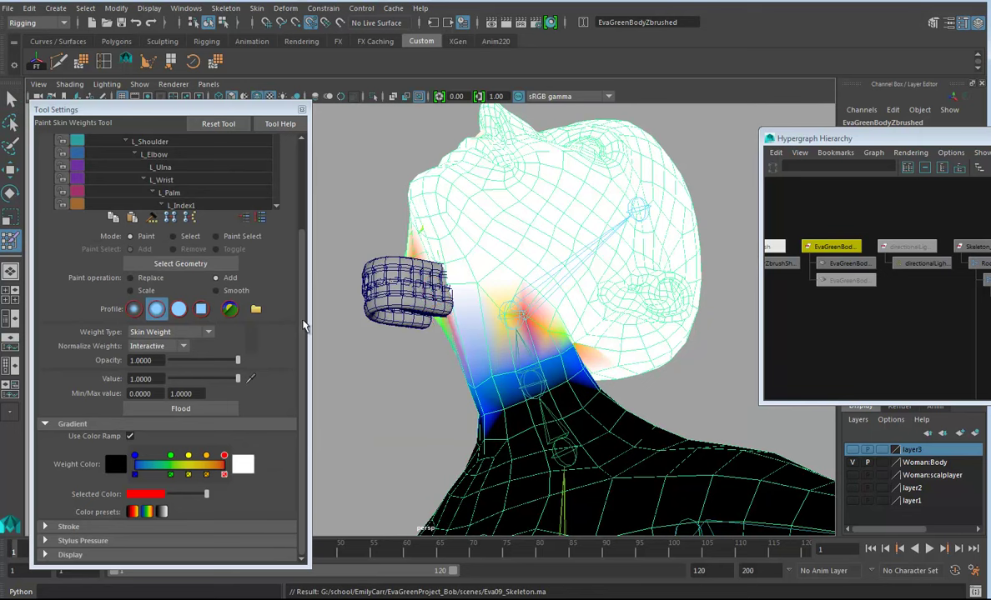
{"action": "left_click", "coordinate": [216, 291]}
{"action": "mouse_move", "coordinate": [538, 327]}
{"action": "left_mouse_down"}
{"action": "mouse_move", "coordinate": [498, 283]}
{"action": "mouse_move", "coordinate": [538, 308]}
{"action": "mouse_move", "coordinate": [442, 275]}
{"action": "mouse_move", "coordinate": [409, 233]}
{"action": "mouse_move", "coordinate": [454, 254]}
{"action": "left_mouse_up"}
{"action": "mouse_move", "coordinate": [547, 310]}
{"action": "left_mouse_down"}
{"action": "mouse_move", "coordinate": [570, 327]}
{"action": "mouse_move", "coordinate": [573, 356]}
{"action": "mouse_move", "coordinate": [542, 370]}
{"action": "left_mouse_up"}
{"action": "middle_click_drag", "start_coordinate": [542, 370], "coordinate": [486, 365], "text": "alt"}
{"action": "mouse_move", "coordinate": [499, 327]}
{"action": "left_mouse_down", "text": "alt"}
{"action": "mouse_move", "coordinate": [526, 327]}
{"action": "mouse_move", "coordinate": [522, 354]}
{"action": "mouse_move", "coordinate": [534, 343]}
{"action": "mouse_move", "coordinate": [500, 321]}
{"action": "left_mouse_up", "text": "alt"}
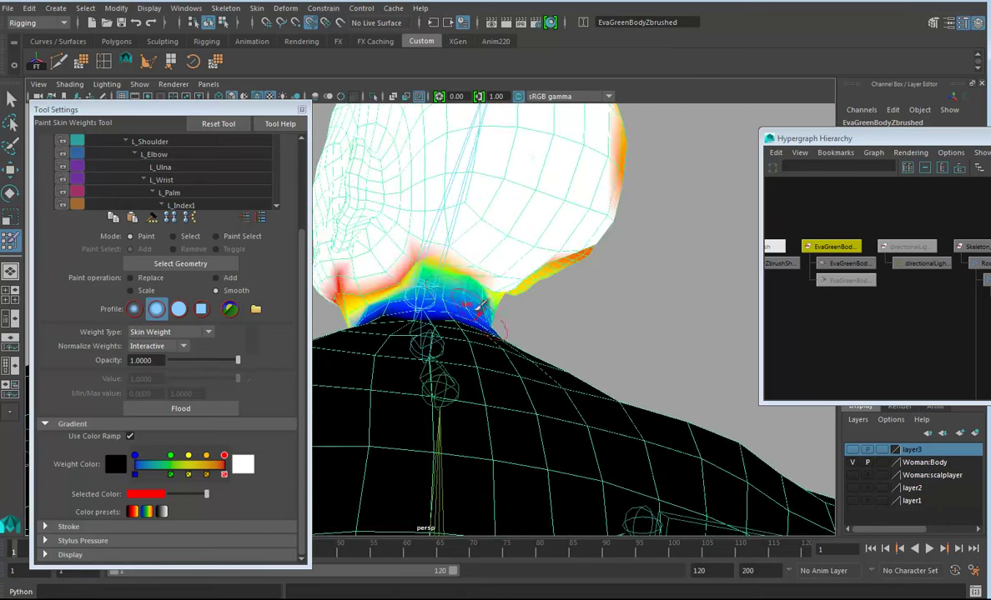
{"action": "mouse_move", "coordinate": [444, 275]}
{"action": "left_mouse_down", "text": "alt"}
{"action": "mouse_move", "coordinate": [435, 280]}
{"action": "mouse_move", "coordinate": [508, 321]}
{"action": "mouse_move", "coordinate": [534, 356]}
{"action": "mouse_move", "coordinate": [586, 343]}
{"action": "mouse_move", "coordinate": [517, 320]}
{"action": "mouse_move", "coordinate": [608, 342]}
{"action": "mouse_move", "coordinate": [700, 314]}
{"action": "left_mouse_up", "text": "alt"}
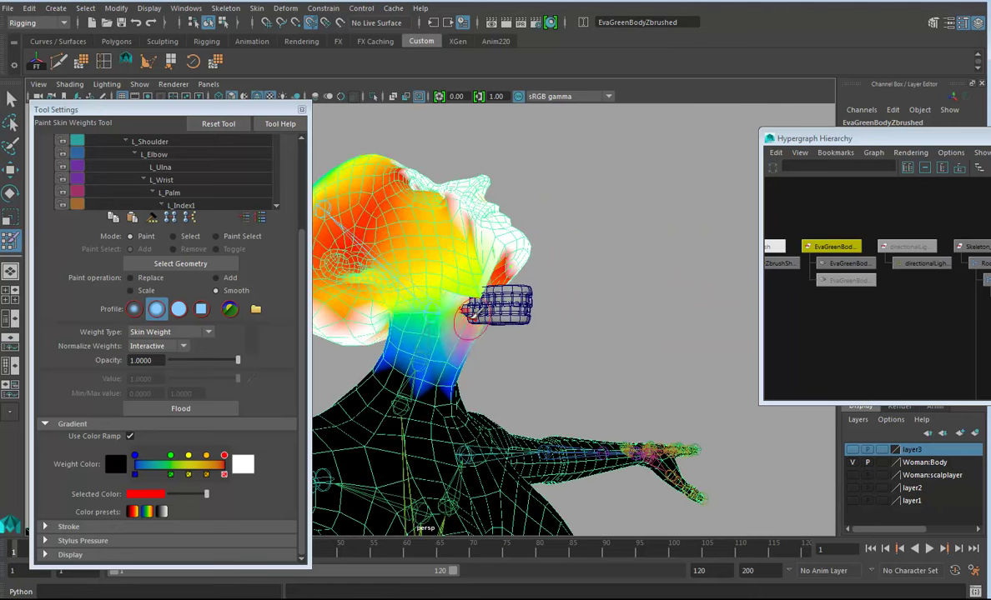
{"action": "left_click_drag", "start_coordinate": [467, 297], "coordinate": [409, 261], "text": "alt"}
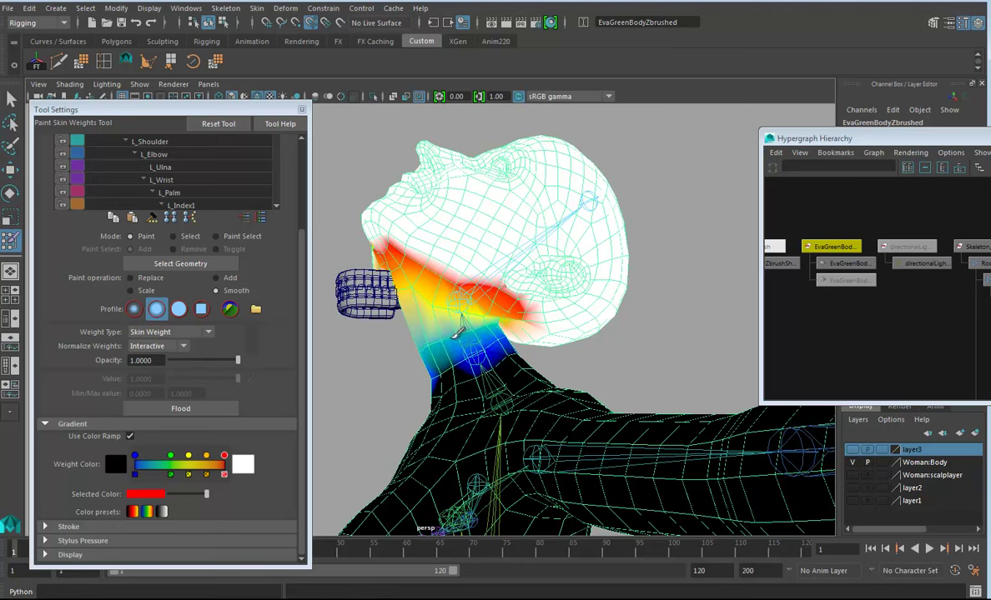
{"action": "mouse_move", "coordinate": [487, 322]}
{"action": "left_mouse_down", "text": "alt"}
{"action": "mouse_move", "coordinate": [469, 338]}
{"action": "mouse_move", "coordinate": [519, 323]}
{"action": "left_mouse_up", "text": "alt"}
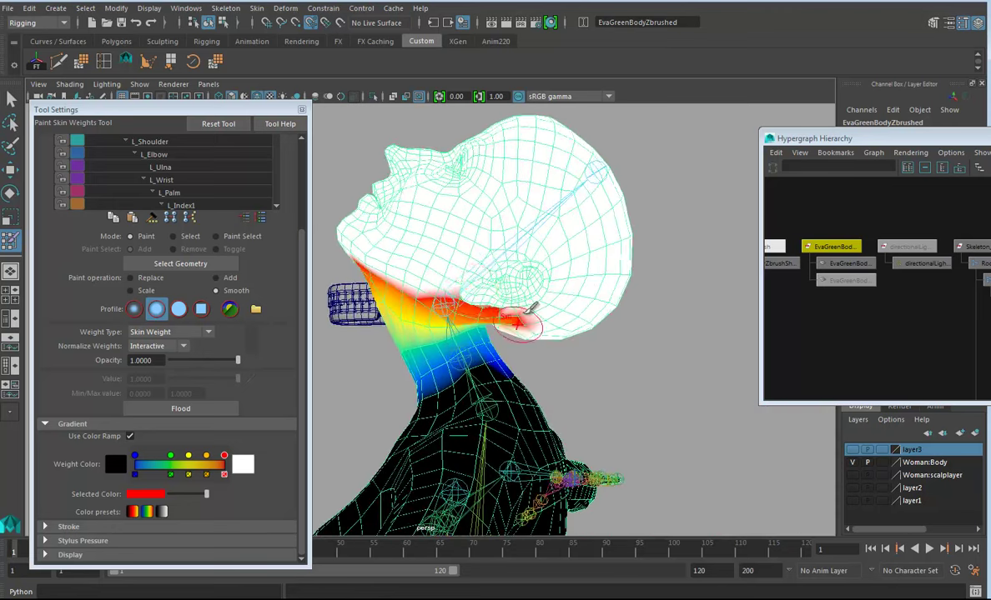
Leave weight painting, return the Neck3 joint to its upright pose and inspect the head and neck from several angles.
{"action": "left_click", "coordinate": [15, 172]}
{"action": "left_click_drag", "start_coordinate": [649, 283], "coordinate": [668, 269], "text": "alt"}
{"action": "mouse_move", "coordinate": [524, 272]}
{"action": "left_mouse_down", "text": "alt"}
{"action": "mouse_move", "coordinate": [579, 297]}
{"action": "mouse_move", "coordinate": [535, 281]}
{"action": "left_mouse_up", "text": "alt"}
{"action": "left_click", "coordinate": [483, 286]}
{"action": "right_click_drag", "start_coordinate": [483, 286], "coordinate": [582, 288]}
{"action": "left_click_drag", "start_coordinate": [608, 292], "coordinate": [609, 334], "text": "alt"}
{"action": "right_click_drag", "start_coordinate": [600, 333], "coordinate": [508, 354], "text": "alt"}
{"action": "left_click_drag", "start_coordinate": [509, 354], "coordinate": [575, 340], "text": "alt"}
{"action": "right_click_drag", "start_coordinate": [575, 340], "coordinate": [598, 366], "text": "alt"}
{"action": "middle_click_drag", "start_coordinate": [598, 366], "coordinate": [572, 419], "text": "alt"}
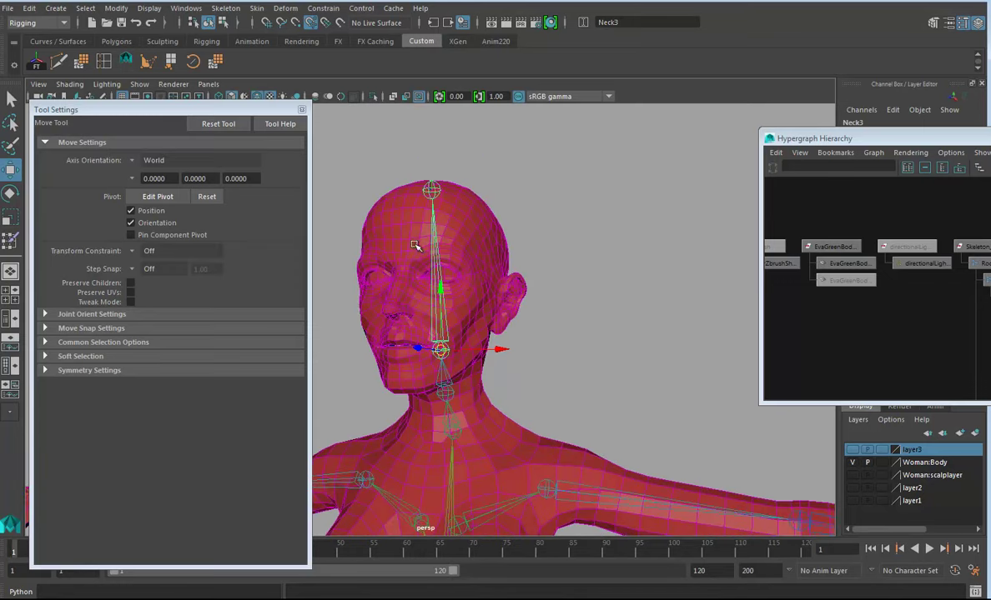
{"action": "left_click_drag", "start_coordinate": [624, 351], "coordinate": [512, 330], "text": "alt"}
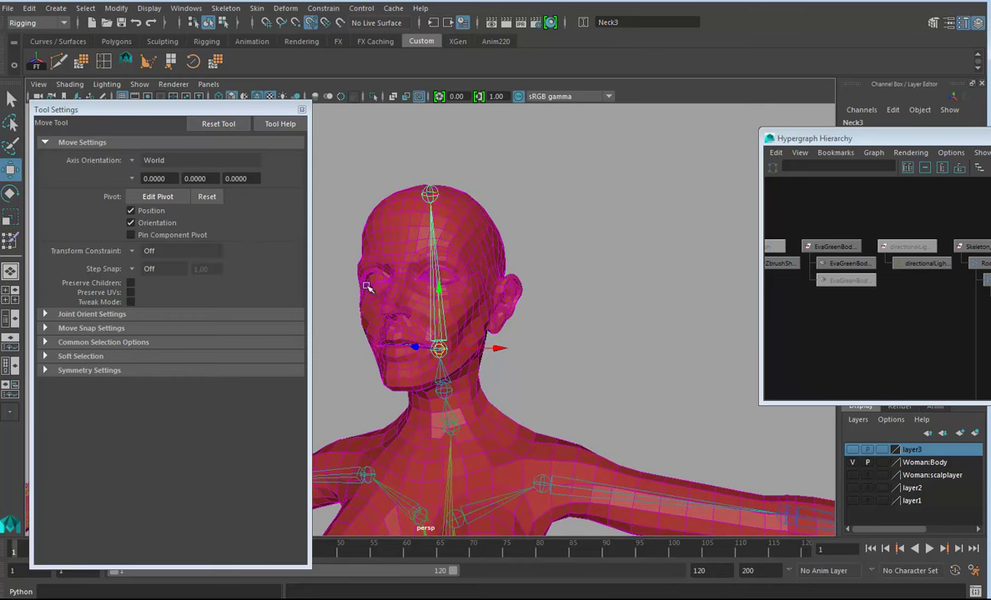
{"action": "left_click_drag", "start_coordinate": [402, 350], "coordinate": [442, 352], "text": "alt"}
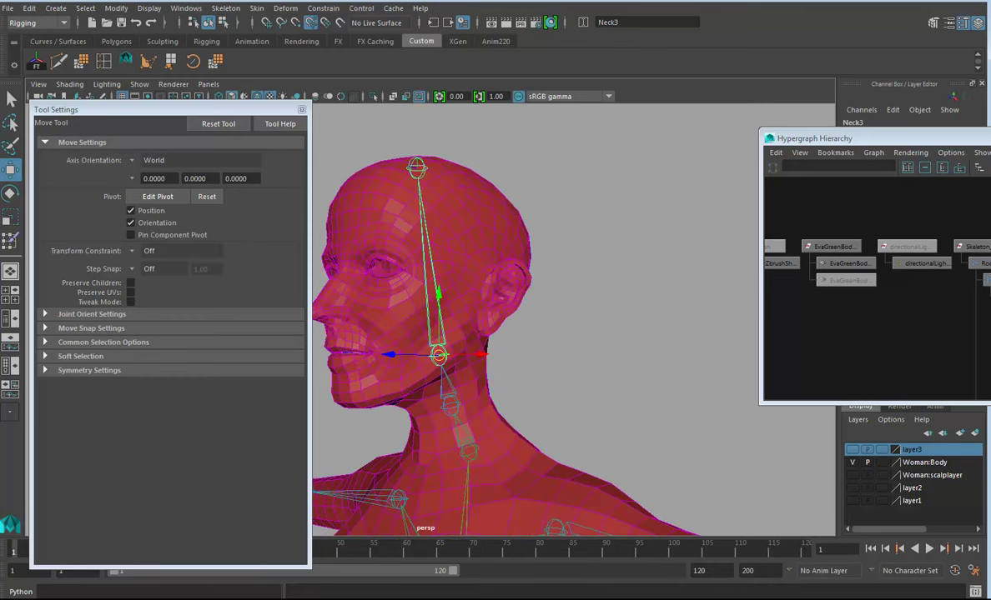
Mirror the body mesh's skin weights across YZ, positive to negative, using closest point on surface and closest joint.
{"action": "left_click", "coordinate": [256, 9]}
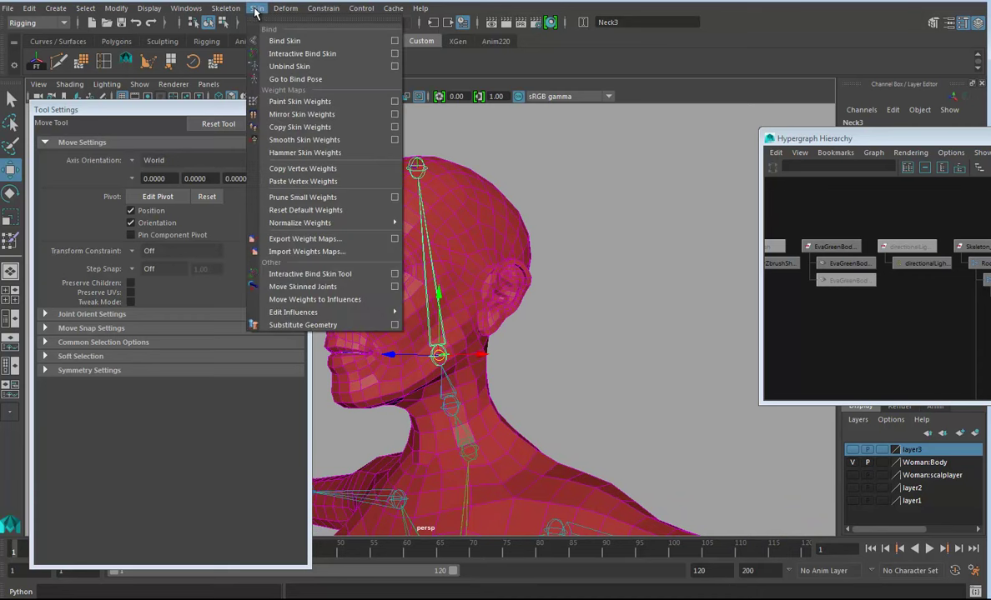
{"action": "left_click", "coordinate": [395, 114]}
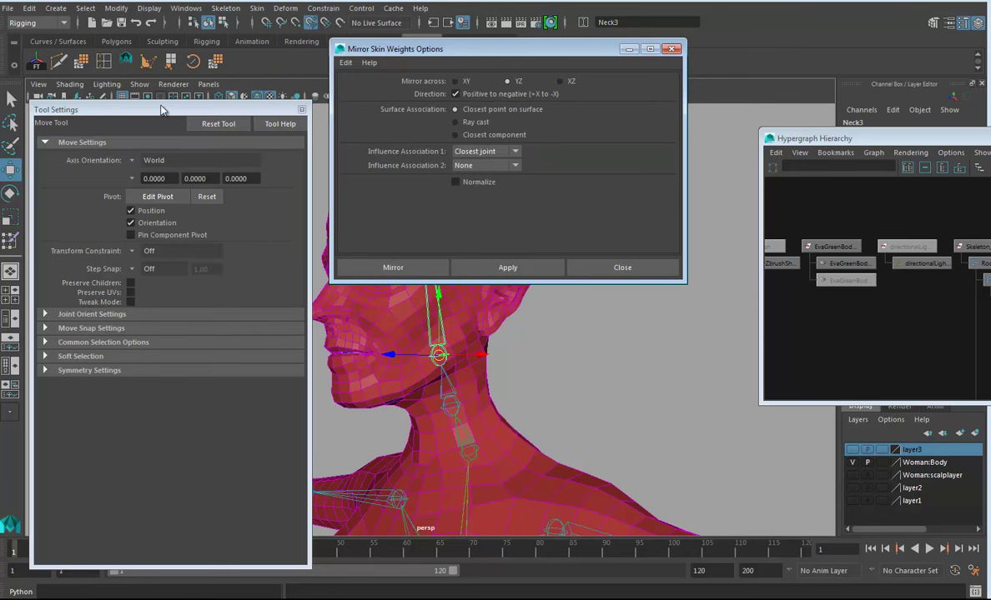
{"action": "left_click", "coordinate": [315, 24]}
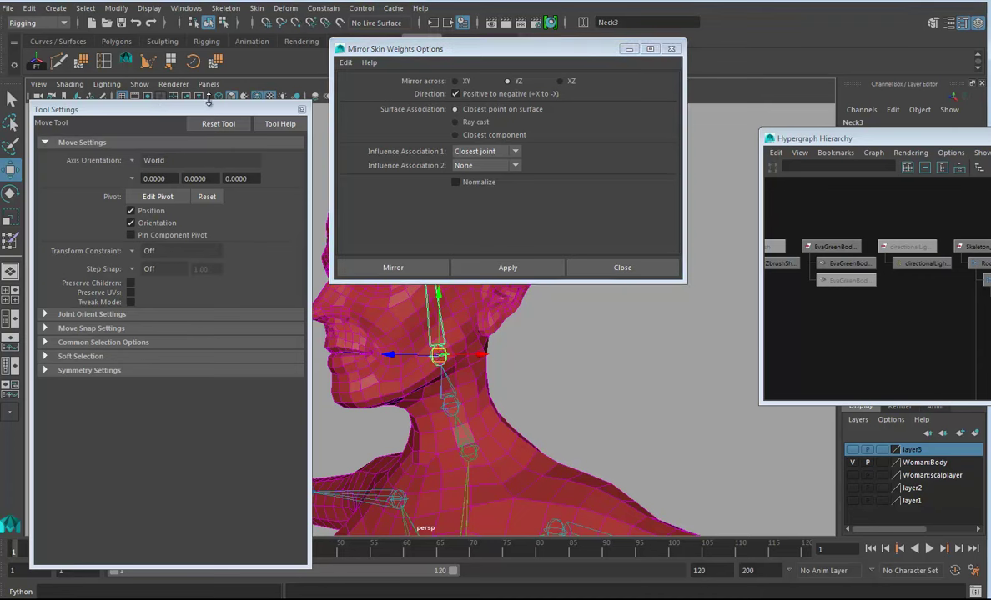
{"action": "left_click_drag", "start_coordinate": [214, 111], "coordinate": [219, 43]}
{"action": "left_click_drag", "start_coordinate": [55, 523], "coordinate": [106, 532], "text": "alt"}
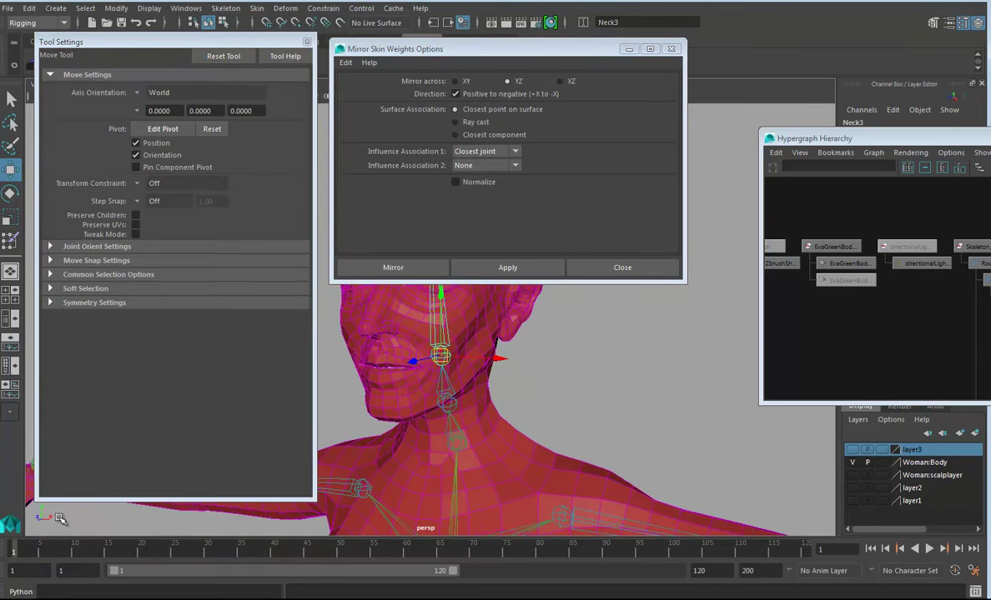
{"action": "left_click_drag", "start_coordinate": [696, 513], "coordinate": [472, 257], "text": "alt"}
{"action": "left_click", "coordinate": [505, 265]}
{"action": "left_click_drag", "start_coordinate": [505, 291], "coordinate": [510, 447], "text": "alt"}
{"action": "left_click", "coordinate": [509, 447]}
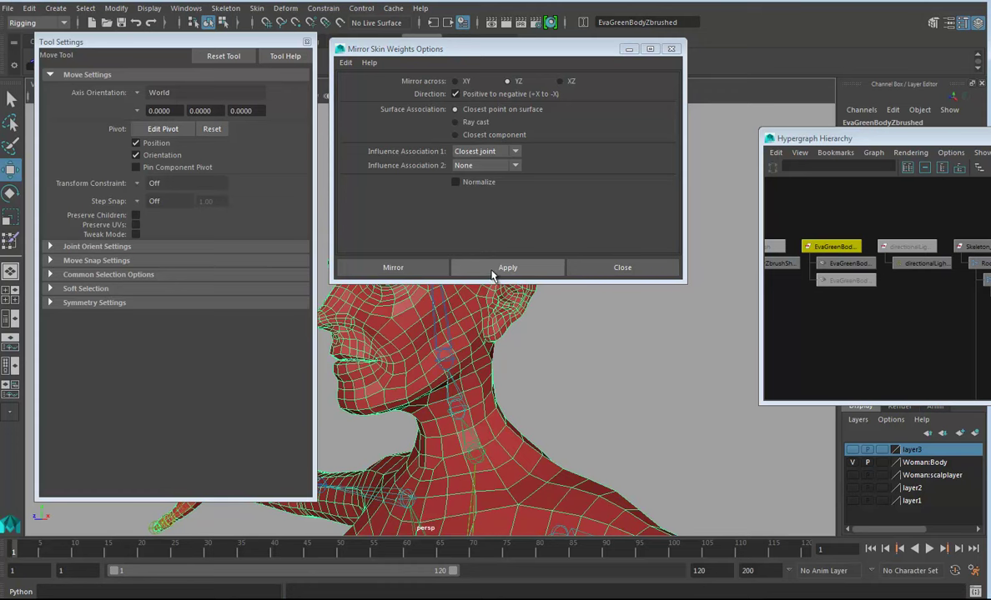
{"action": "left_click", "coordinate": [492, 275]}
Tilt the head back with the Neck3 joint and examine the mirrored deformation and the mouth interior in wireframe.
{"action": "left_click_drag", "start_coordinate": [519, 488], "coordinate": [538, 435], "text": "alt"}
{"action": "right_click_drag", "start_coordinate": [538, 435], "coordinate": [488, 391], "text": "alt"}
{"action": "middle_click_drag", "start_coordinate": [488, 391], "coordinate": [522, 438], "text": "alt"}
{"action": "left_click", "coordinate": [458, 368]}
{"action": "key", "text": "e"}
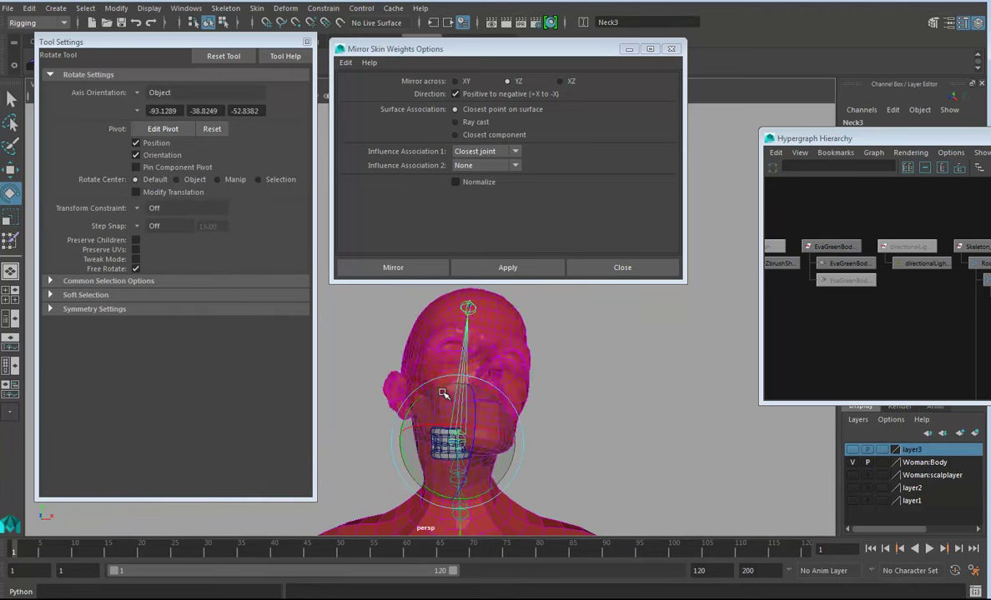
{"action": "left_click_drag", "start_coordinate": [482, 428], "coordinate": [398, 458], "text": "alt"}
{"action": "right_click_drag", "start_coordinate": [397, 458], "coordinate": [498, 464], "text": "alt"}
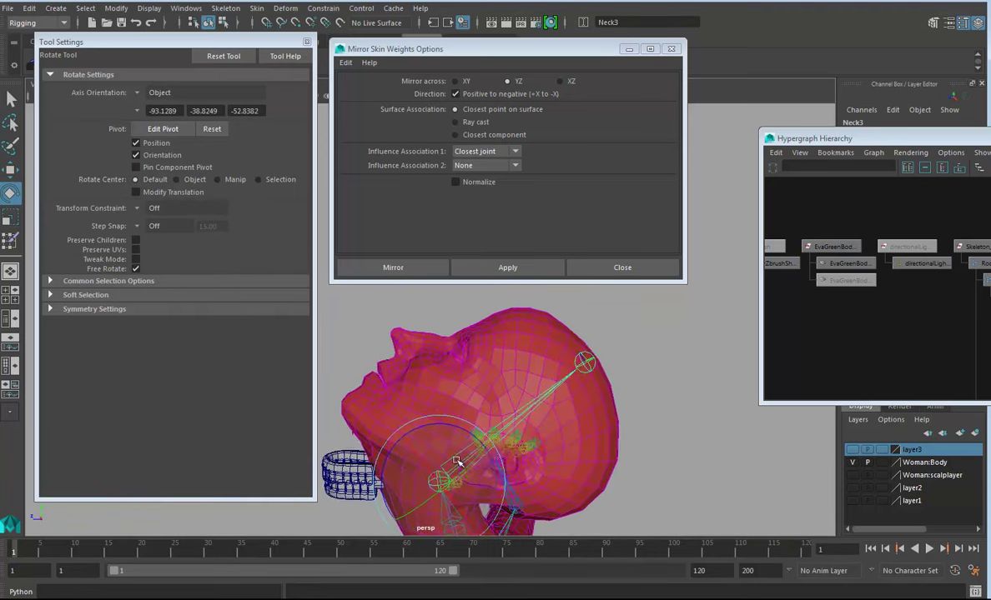
{"action": "middle_click_drag", "start_coordinate": [498, 464], "coordinate": [495, 404], "text": "alt"}
{"action": "right_click_drag", "start_coordinate": [496, 404], "coordinate": [548, 417], "text": "alt"}
{"action": "left_click_drag", "start_coordinate": [548, 418], "coordinate": [533, 408], "text": "alt"}
{"action": "key", "text": "4"}
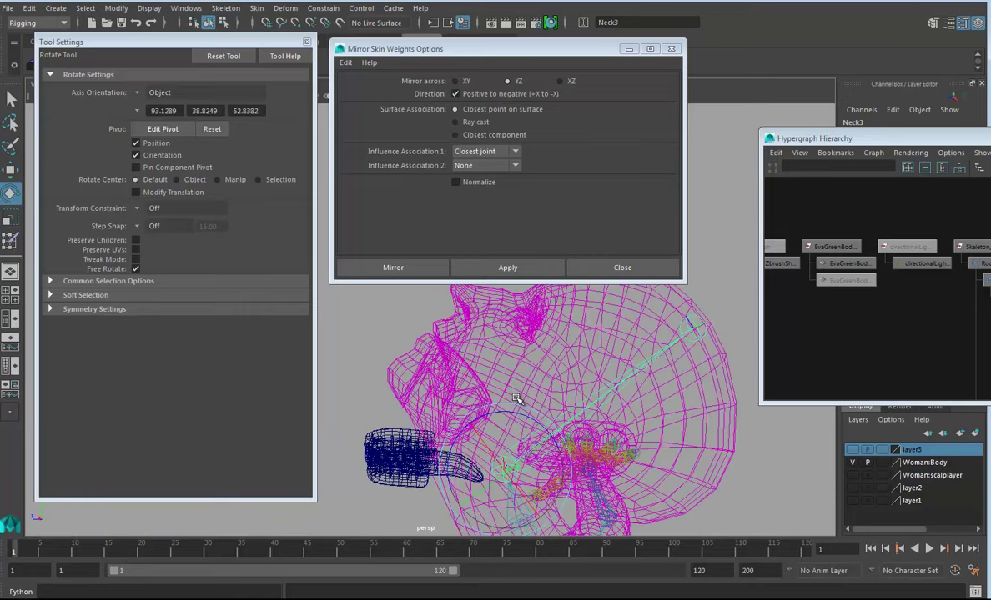
{"action": "left_click_drag", "start_coordinate": [496, 442], "coordinate": [497, 369], "text": "alt"}
Return the head to its upright pose and select the body mesh vertices around and inside the mouth.
{"action": "mouse_move", "coordinate": [519, 322]}
{"action": "right_mouse_down"}
{"action": "mouse_move", "coordinate": [518, 369]}
{"action": "mouse_move", "coordinate": [518, 329]}
{"action": "right_mouse_up"}
{"action": "left_click", "coordinate": [419, 327]}
{"action": "right_click_drag", "start_coordinate": [425, 330], "coordinate": [376, 284]}
{"action": "left_click_drag", "start_coordinate": [344, 313], "coordinate": [527, 460]}
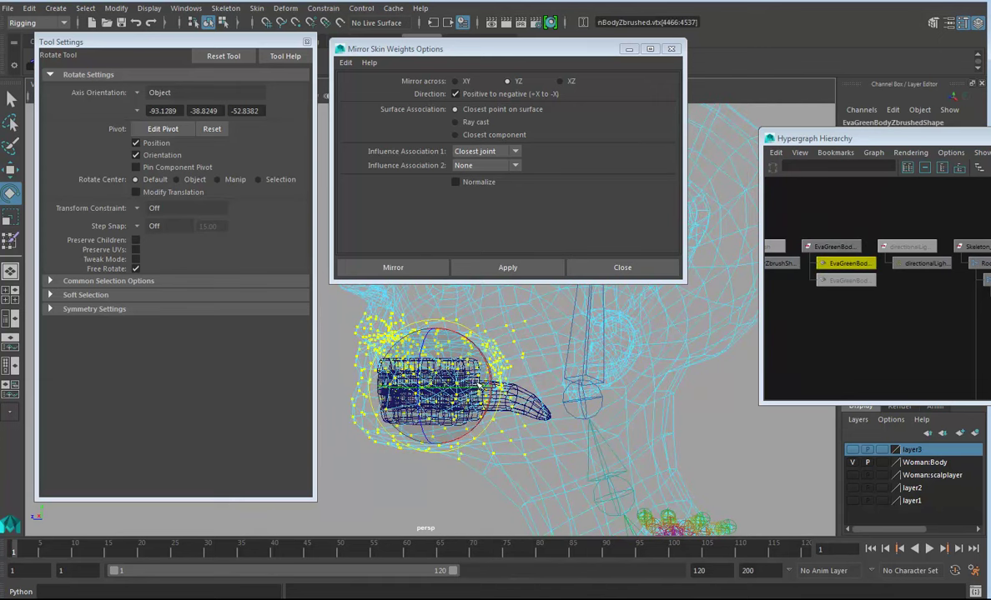
Flood the selected mouth vertices with Neck3 weight, using the Add operation at value 1.0.
{"action": "left_click", "coordinate": [10, 241]}
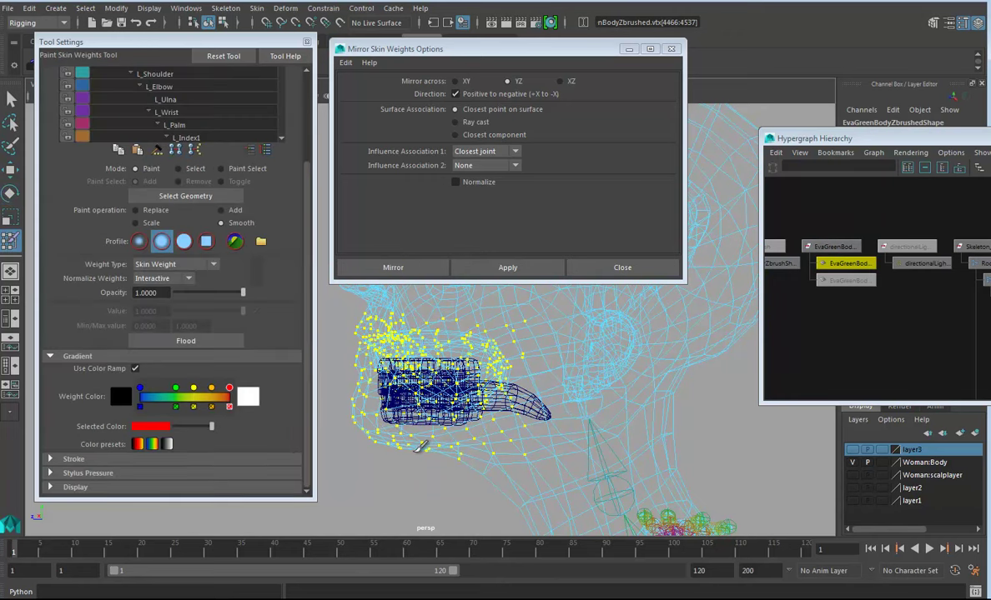
{"action": "scroll", "coordinate": [275, 169], "scroll_direction": "up", "scroll_amount": 3}
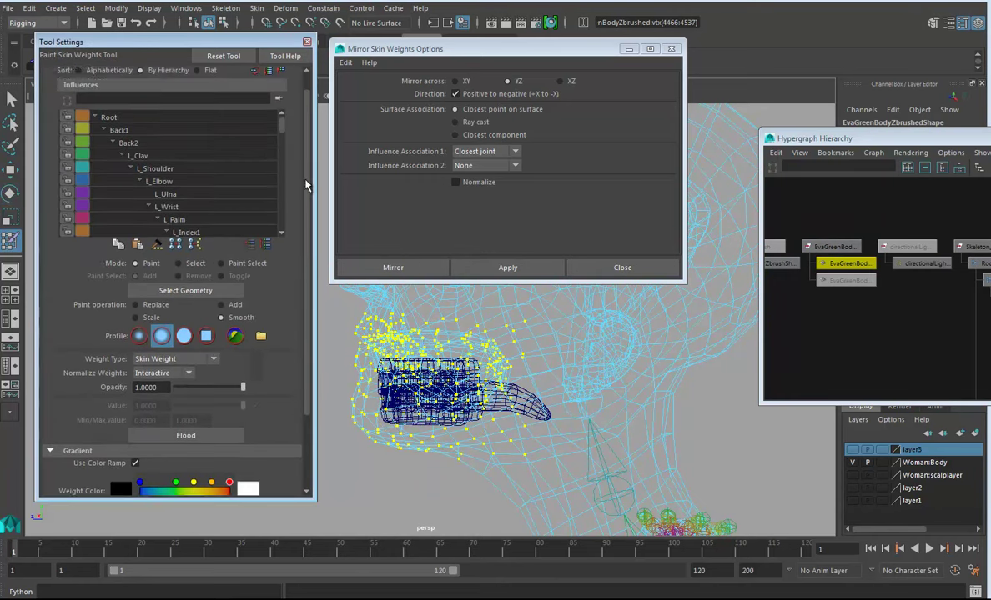
{"action": "scroll", "coordinate": [281, 143], "scroll_direction": "down", "scroll_amount": 5}
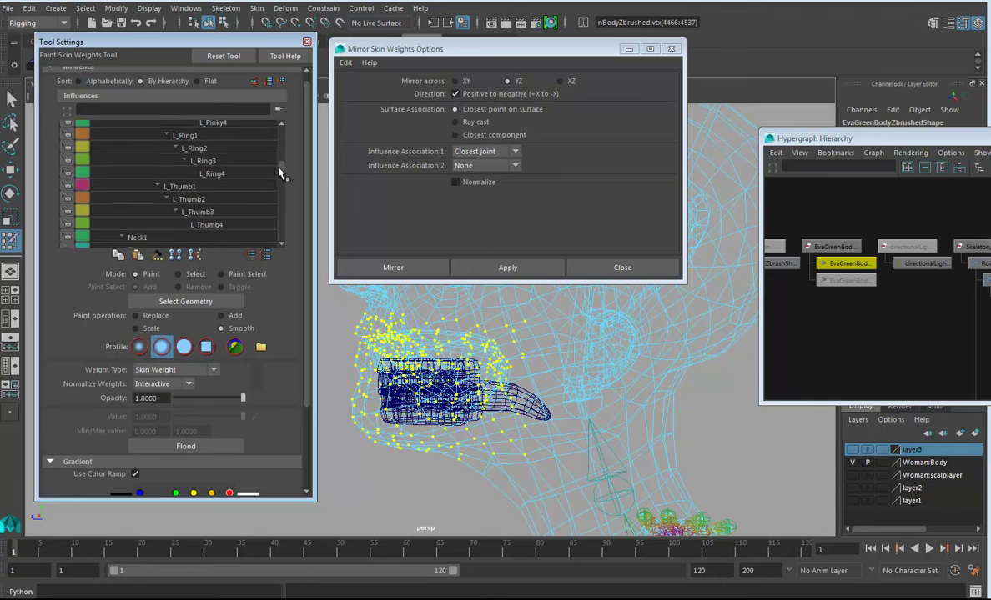
{"action": "left_click", "coordinate": [200, 180]}
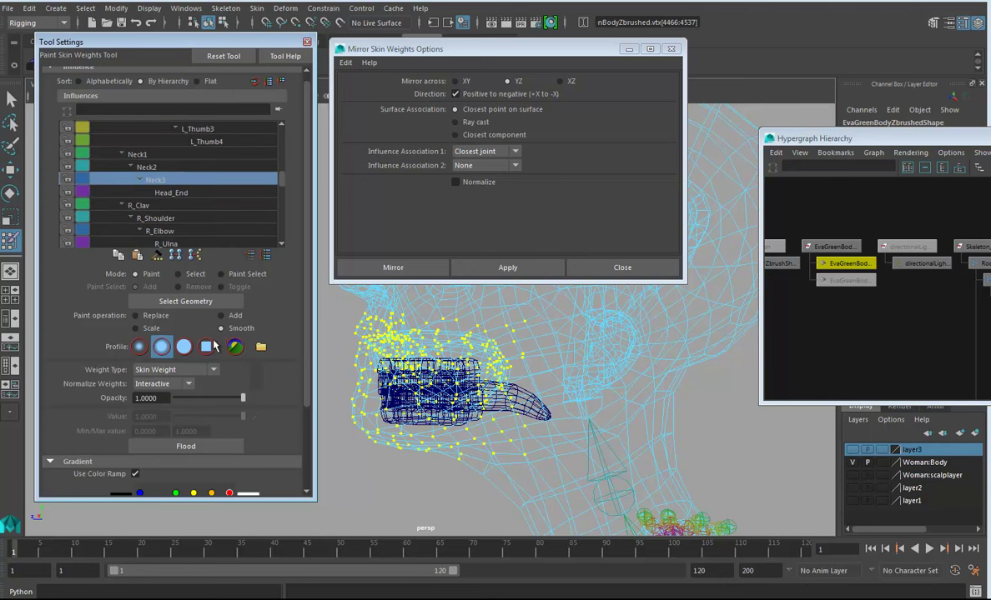
{"action": "left_click", "coordinate": [223, 316]}
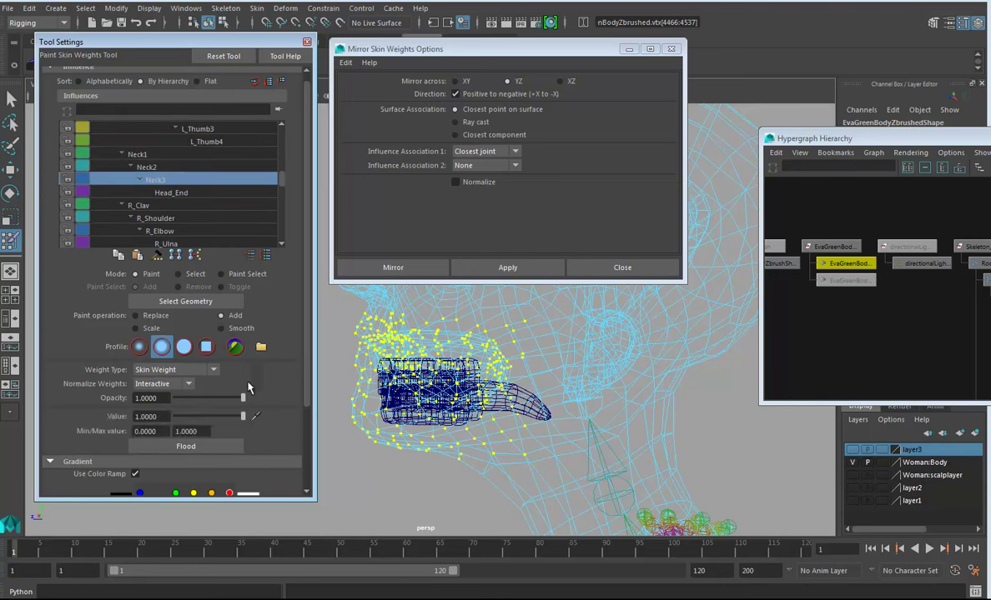
{"action": "left_click", "coordinate": [201, 453]}
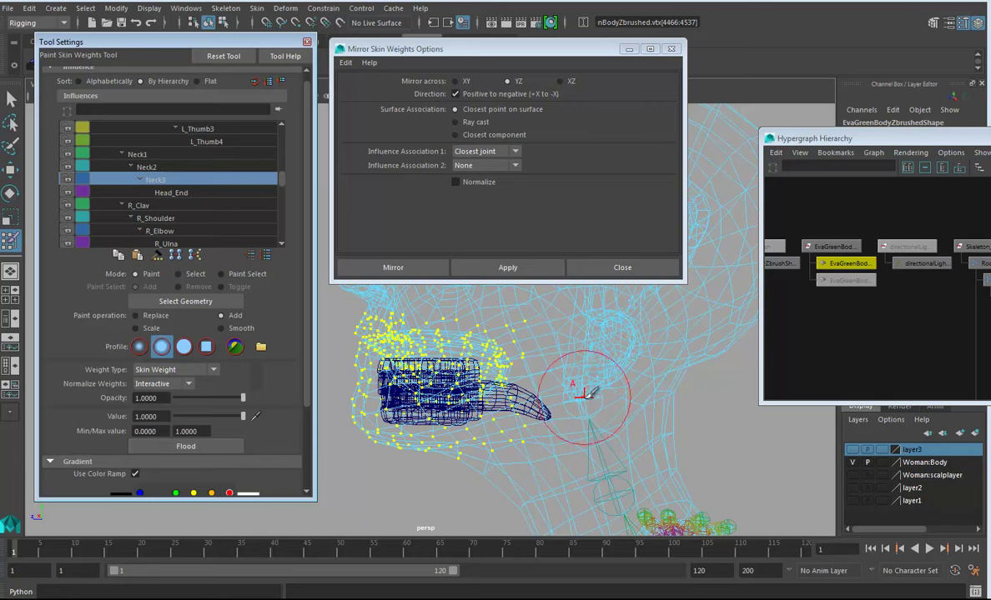
Return to shaded display and object selection, and smooth the Neck3 weights under the jaw and around the neck.
{"action": "right_click_drag", "start_coordinate": [572, 393], "coordinate": [543, 381], "text": "alt"}
{"action": "mouse_move", "coordinate": [544, 379]}
{"action": "left_mouse_down", "text": "alt"}
{"action": "mouse_move", "coordinate": [550, 413]}
{"action": "mouse_move", "coordinate": [524, 415]}
{"action": "mouse_move", "coordinate": [509, 393]}
{"action": "mouse_move", "coordinate": [560, 392]}
{"action": "left_mouse_up", "text": "alt"}
{"action": "key", "text": "5"}
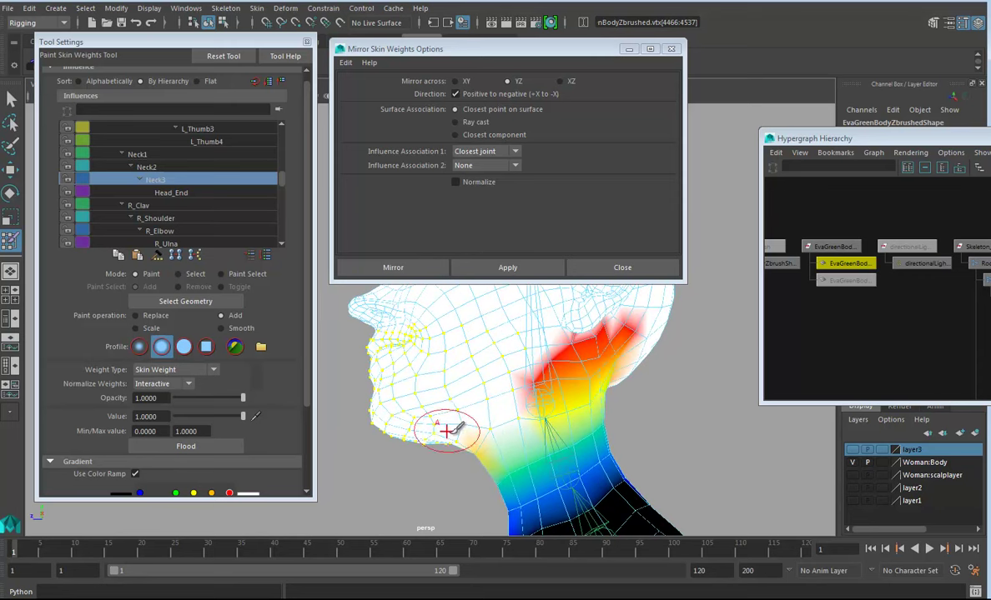
{"action": "left_click_drag", "start_coordinate": [509, 428], "coordinate": [460, 387], "text": "alt"}
{"action": "right_click_drag", "start_coordinate": [442, 355], "coordinate": [417, 449]}
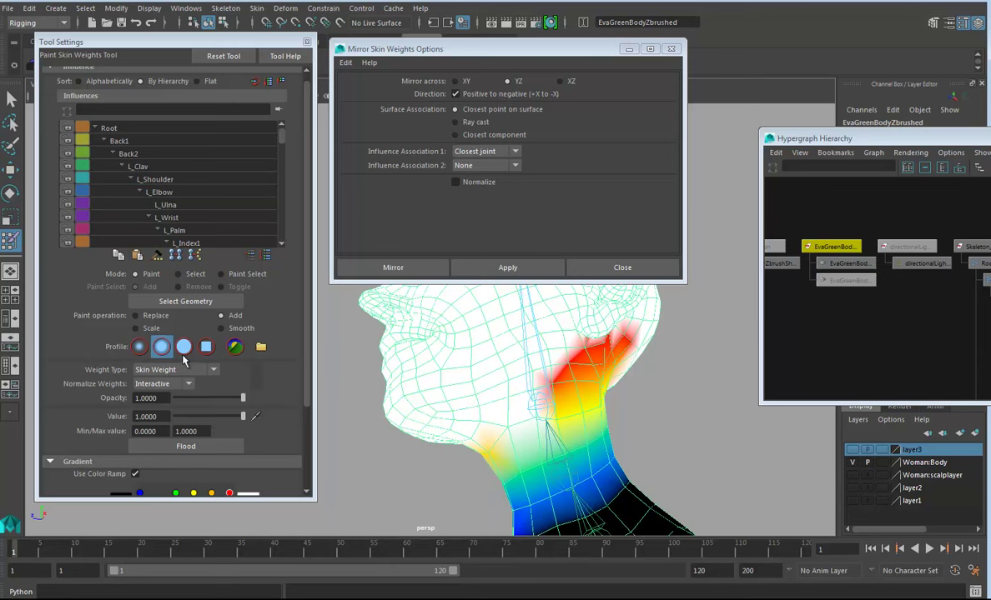
{"action": "left_click", "coordinate": [222, 328]}
{"action": "mouse_move", "coordinate": [468, 420]}
{"action": "left_mouse_down"}
{"action": "mouse_move", "coordinate": [481, 433]}
{"action": "mouse_move", "coordinate": [597, 372]}
{"action": "mouse_move", "coordinate": [520, 391]}
{"action": "mouse_move", "coordinate": [694, 359]}
{"action": "left_mouse_up"}
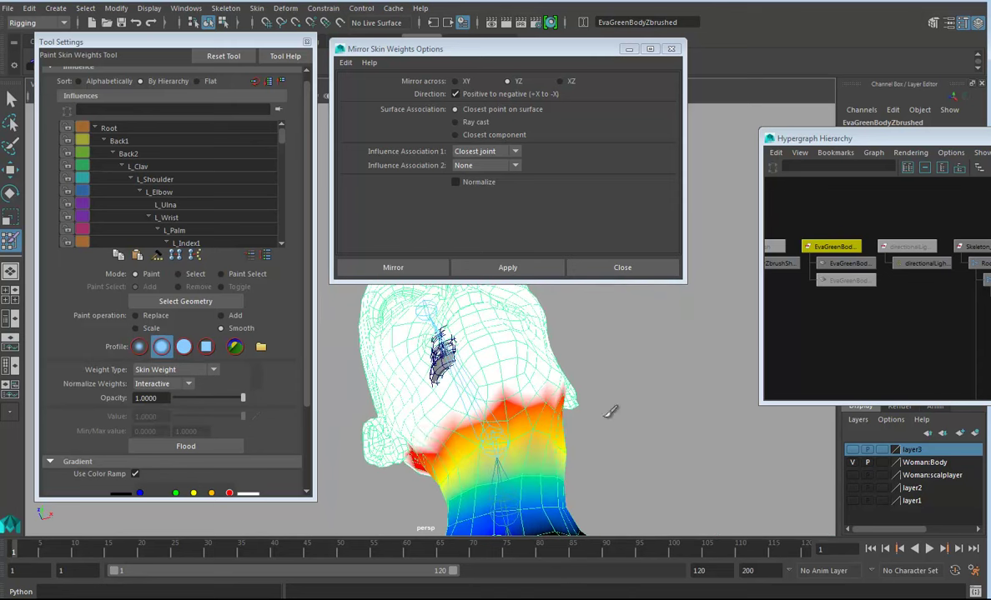
{"action": "left_click_drag", "start_coordinate": [434, 471], "coordinate": [433, 357], "text": "alt"}
Add Neck3 weight at value 1.0 to the remaining areas around the jaw, face and back of the head.
{"action": "left_click", "coordinate": [222, 316]}
{"action": "mouse_move", "coordinate": [427, 353]}
{"action": "left_mouse_down", "text": "alt"}
{"action": "mouse_move", "coordinate": [548, 322]}
{"action": "mouse_move", "coordinate": [471, 404]}
{"action": "mouse_move", "coordinate": [496, 414]}
{"action": "mouse_move", "coordinate": [427, 388]}
{"action": "left_mouse_up", "text": "alt"}
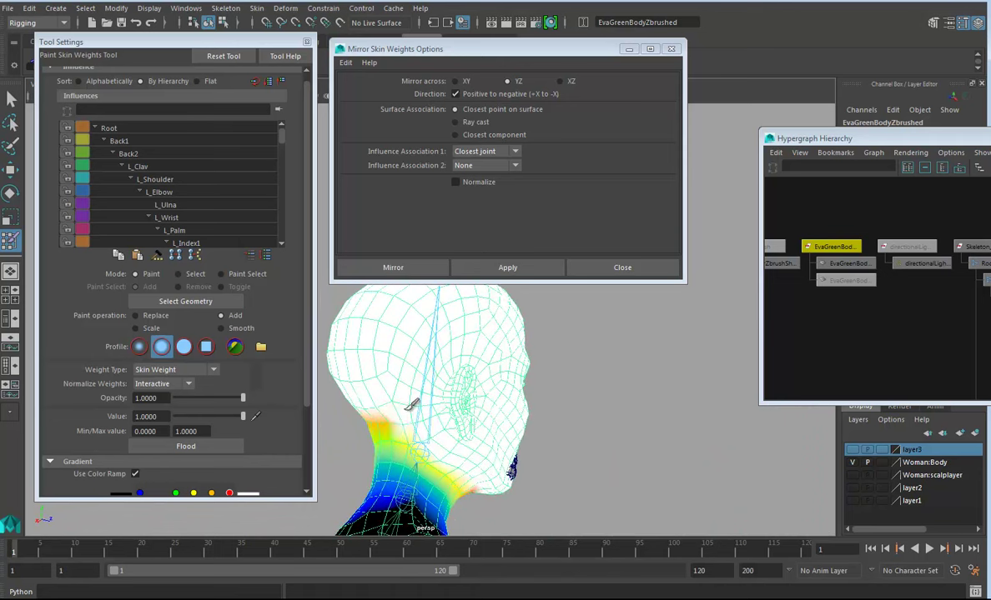
{"action": "left_click_drag", "start_coordinate": [491, 477], "coordinate": [524, 431], "text": "alt"}
{"action": "left_click_drag", "start_coordinate": [663, 393], "coordinate": [580, 375], "text": "alt"}
{"action": "left_click_drag", "start_coordinate": [464, 386], "coordinate": [497, 385], "text": "alt"}
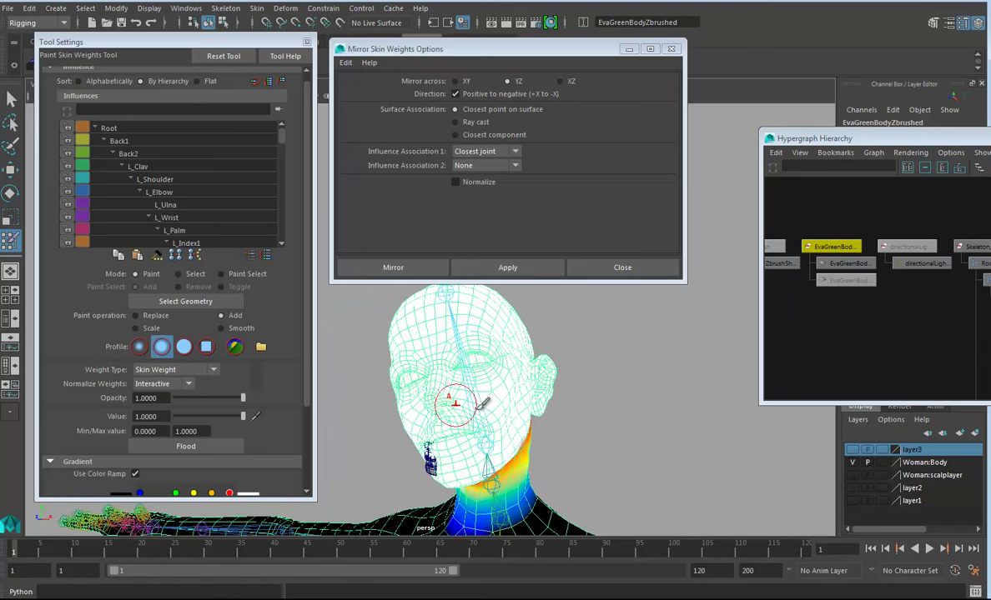
{"action": "mouse_move", "coordinate": [586, 416]}
{"action": "left_mouse_down", "text": "alt"}
{"action": "mouse_move", "coordinate": [557, 404]}
{"action": "mouse_move", "coordinate": [454, 413]}
{"action": "mouse_move", "coordinate": [579, 396]}
{"action": "mouse_move", "coordinate": [376, 394]}
{"action": "mouse_move", "coordinate": [406, 398]}
{"action": "mouse_move", "coordinate": [411, 381]}
{"action": "left_mouse_up", "text": "alt"}
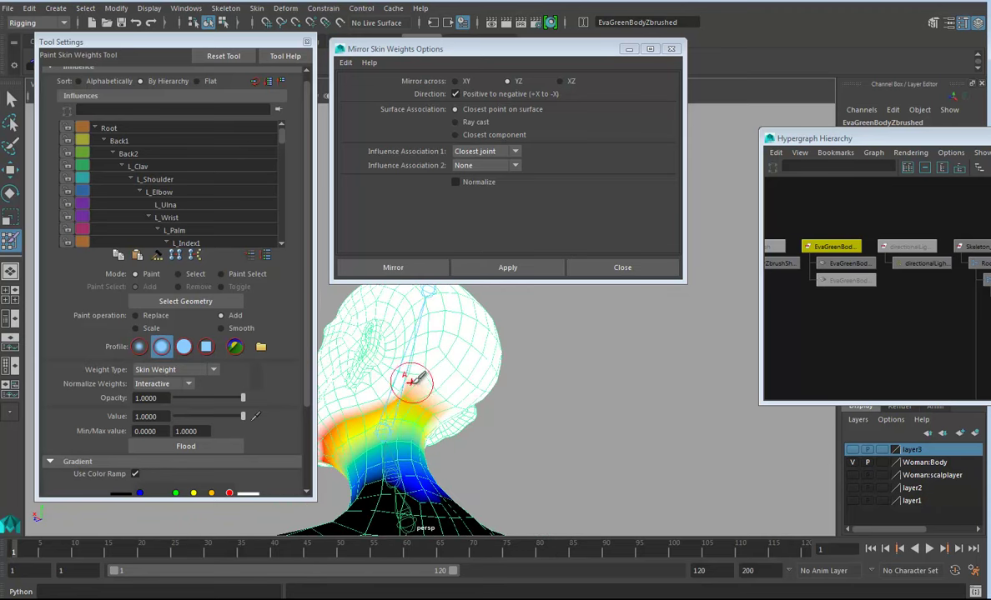
{"action": "left_click_drag", "start_coordinate": [461, 411], "coordinate": [487, 417], "text": "alt"}
Leave weight painting and, in the side view, move the skinned Neck3 joint slightly up and forward beneath the ear.
{"action": "left_click", "coordinate": [11, 170]}
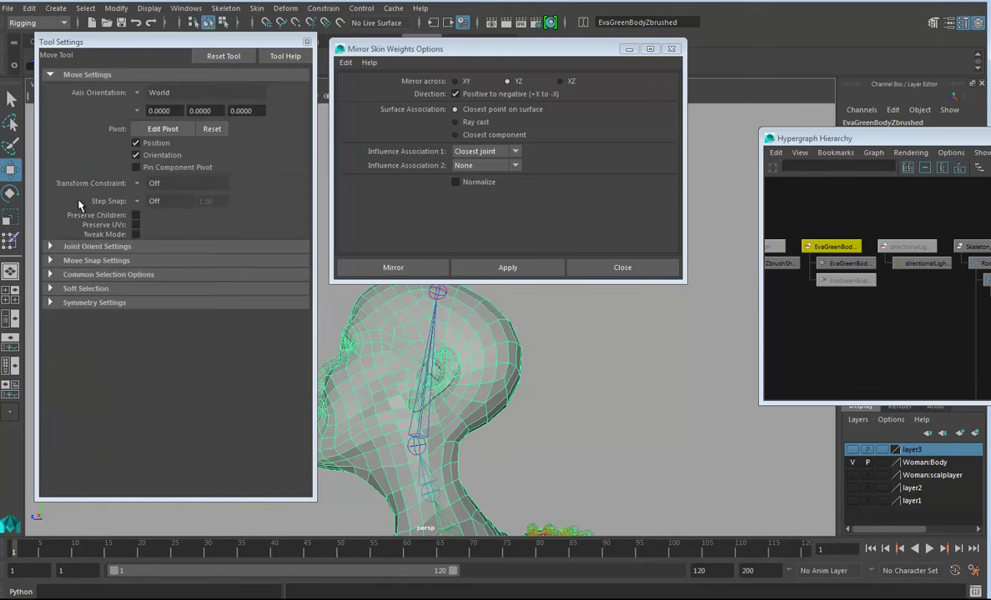
{"action": "right_click_drag", "start_coordinate": [429, 414], "coordinate": [490, 325]}
{"action": "left_click_drag", "start_coordinate": [490, 325], "coordinate": [618, 417], "text": "alt"}
{"action": "key", "text": "space"}
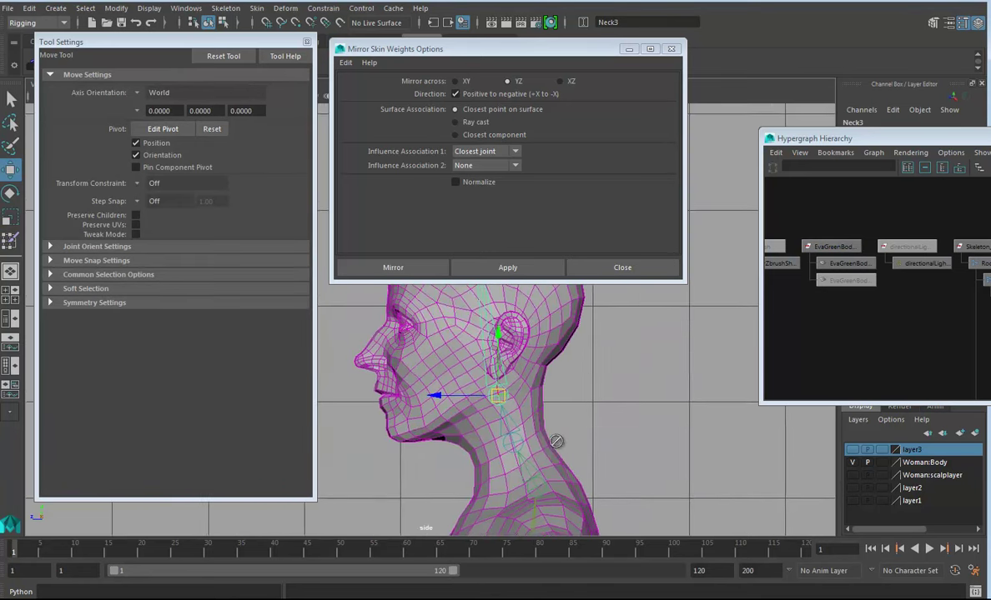
{"action": "right_click_drag", "start_coordinate": [561, 442], "coordinate": [755, 490], "text": "alt"}
{"action": "mouse_move", "coordinate": [556, 448]}
{"action": "middle_mouse_down", "text": "alt"}
{"action": "mouse_move", "coordinate": [567, 419]}
{"action": "mouse_move", "coordinate": [557, 461]}
{"action": "middle_mouse_up", "text": "alt"}
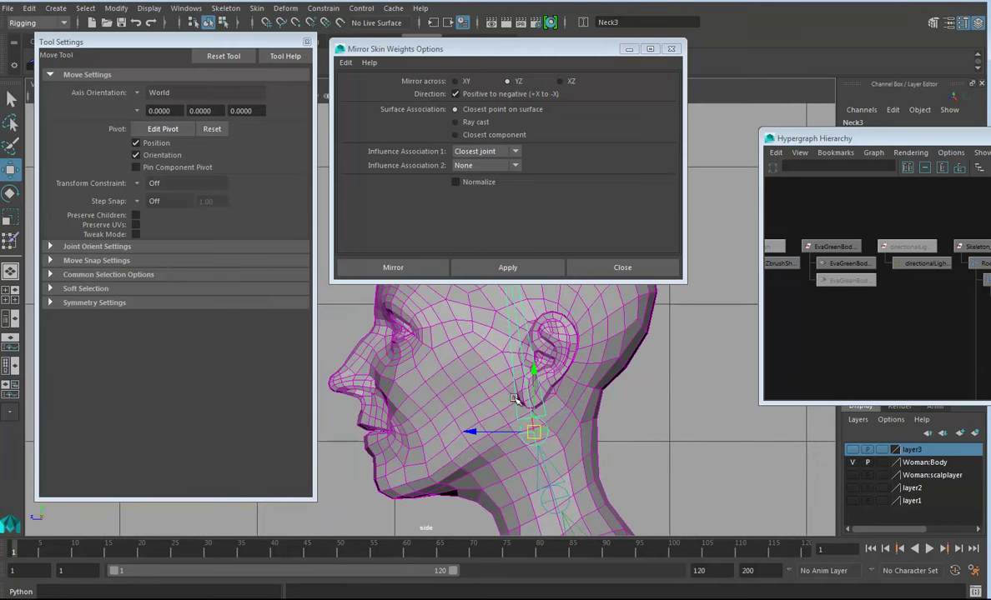
{"action": "left_click", "coordinate": [623, 268]}
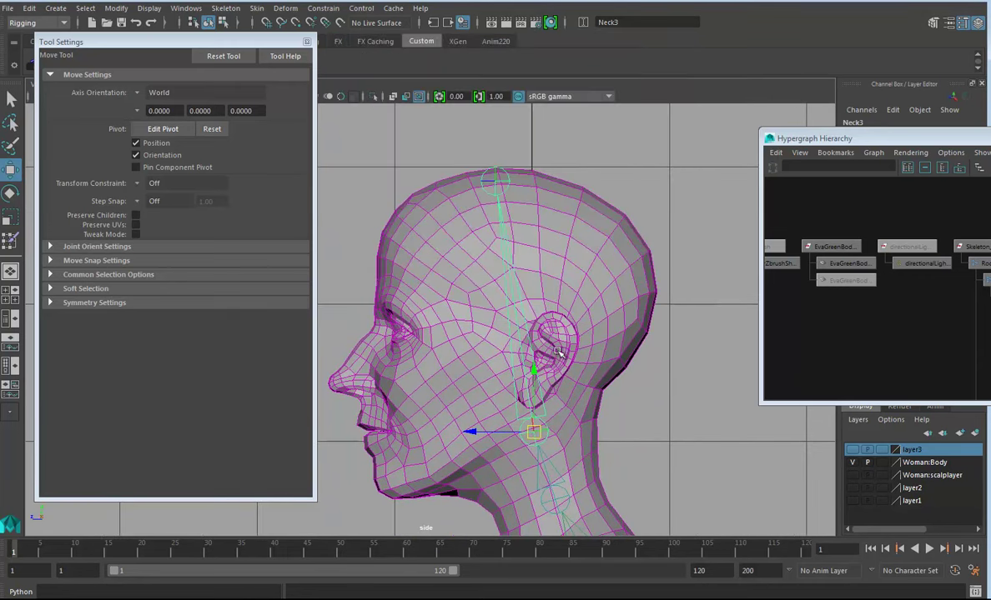
{"action": "left_click", "coordinate": [257, 8]}
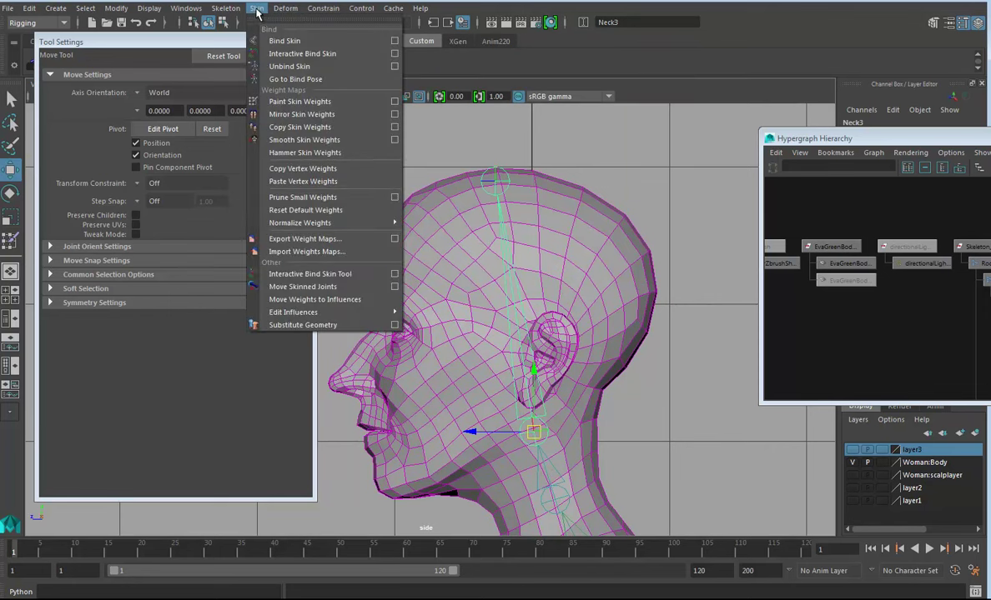
{"action": "left_click", "coordinate": [306, 287]}
{"action": "left_click_drag", "start_coordinate": [534, 432], "coordinate": [530, 409]}
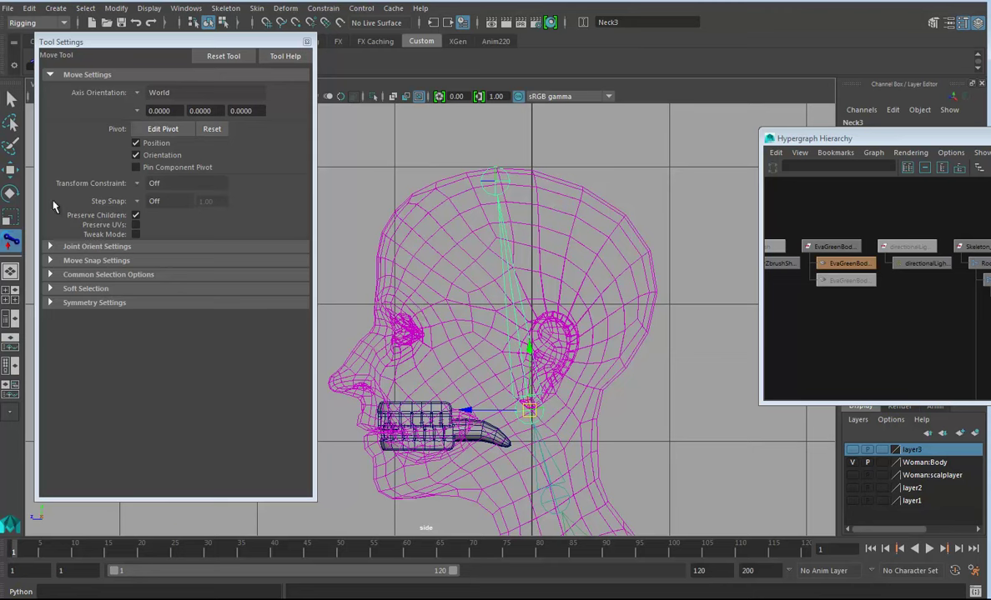
Try rotating the Neck3 joint to test how the head and jaw deform, and undo the rotation.
{"action": "left_click", "coordinate": [10, 192]}
{"action": "left_click_drag", "start_coordinate": [541, 342], "coordinate": [565, 383]}
{"action": "right_click_drag", "start_coordinate": [643, 411], "coordinate": [577, 399], "text": "alt"}
{"action": "middle_click_drag", "start_coordinate": [576, 400], "coordinate": [540, 300], "text": "alt"}
{"action": "key", "text": "ctrl+z"}
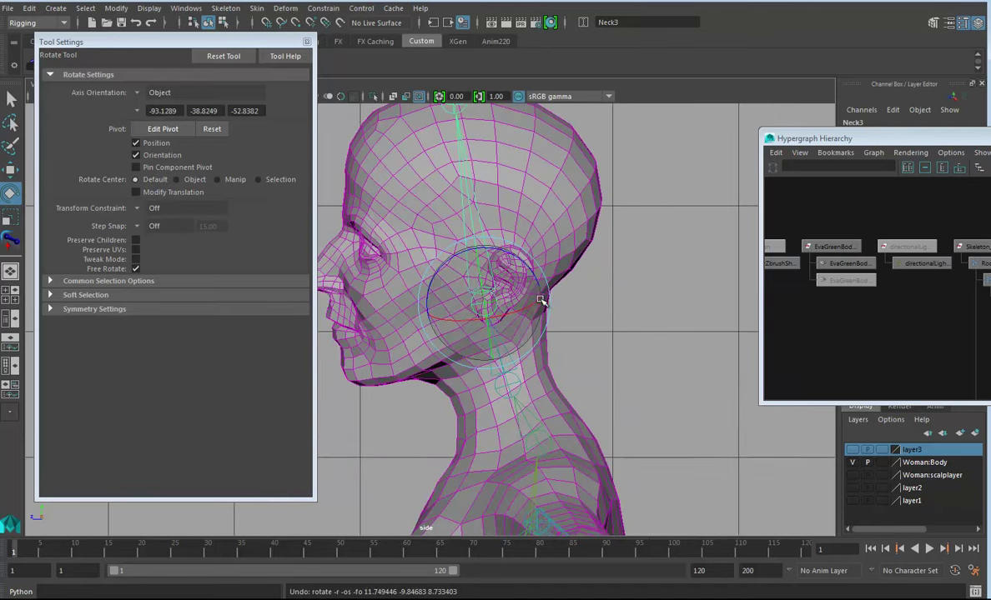
Try bending the neck forward from the Neck2 joint to test the deformation, and undo the test rotations.
{"action": "left_click_drag", "start_coordinate": [554, 382], "coordinate": [515, 355]}
{"action": "key", "text": "ctrl+z"}
{"action": "key", "text": "ctrl+z"}
{"action": "key", "text": "ctrl+z"}
{"action": "key", "text": "ctrl+z"}
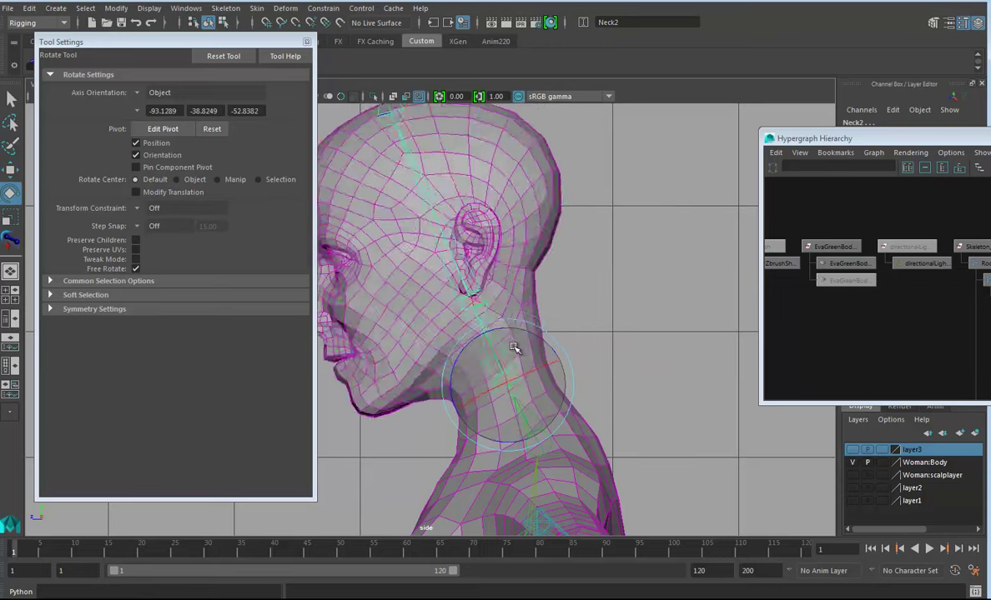
In wireframe display, select the teeth, gums and tongue meshes inside the mouth and add the Neck3 joint to the selection.
{"action": "middle_click_drag", "start_coordinate": [511, 351], "coordinate": [638, 354], "text": "alt"}
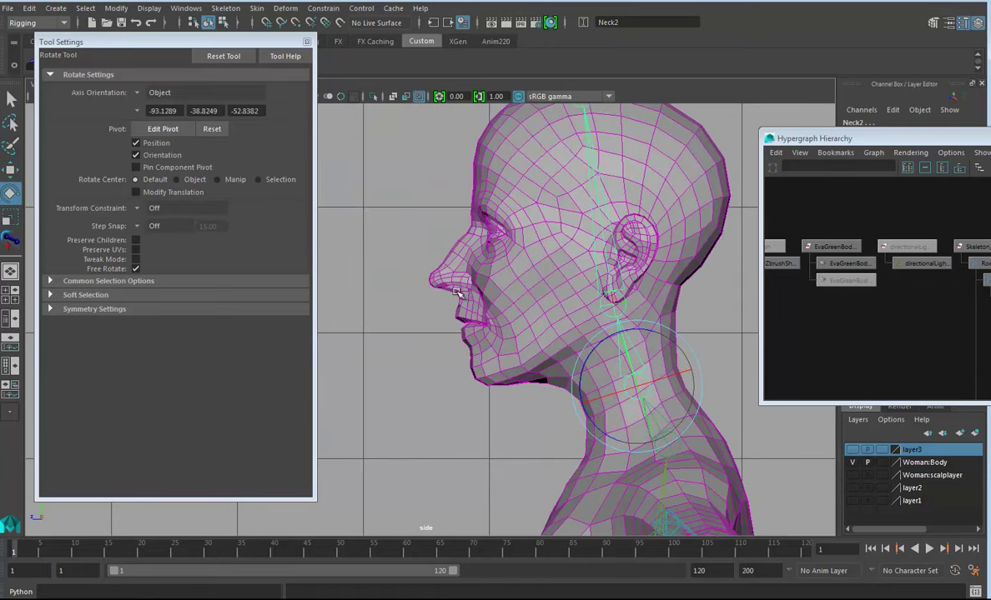
{"action": "left_click", "coordinate": [518, 352]}
{"action": "key", "text": "4"}
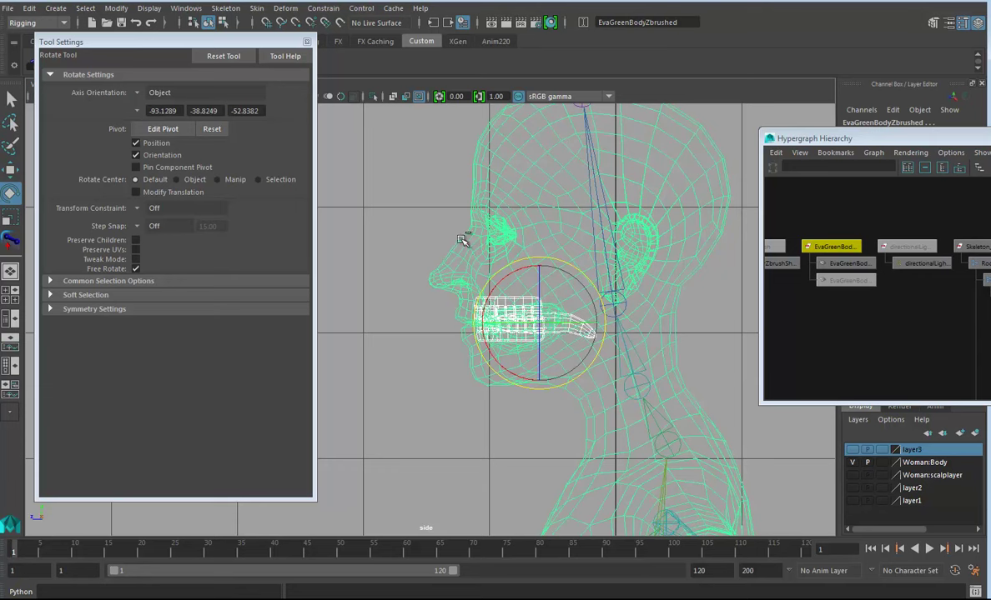
{"action": "left_click", "coordinate": [520, 352]}
{"action": "right_click_drag", "start_coordinate": [544, 351], "coordinate": [671, 361], "text": "alt"}
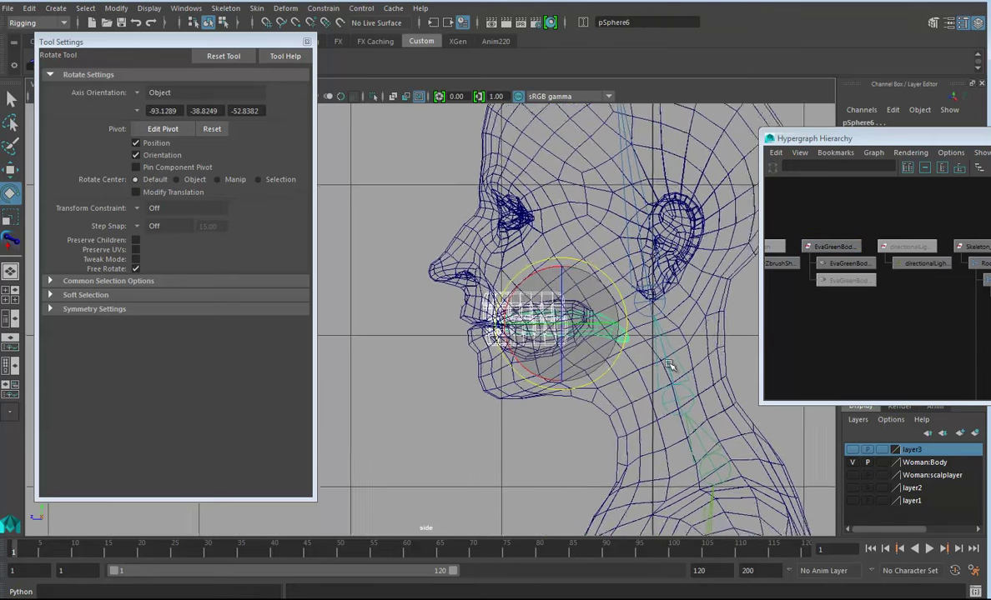
{"action": "middle_click_drag", "start_coordinate": [671, 360], "coordinate": [612, 374], "text": "alt"}
{"action": "left_click", "coordinate": [569, 236], "text": "shift"}
{"action": "middle_click_drag", "start_coordinate": [637, 340], "coordinate": [590, 420], "text": "alt"}
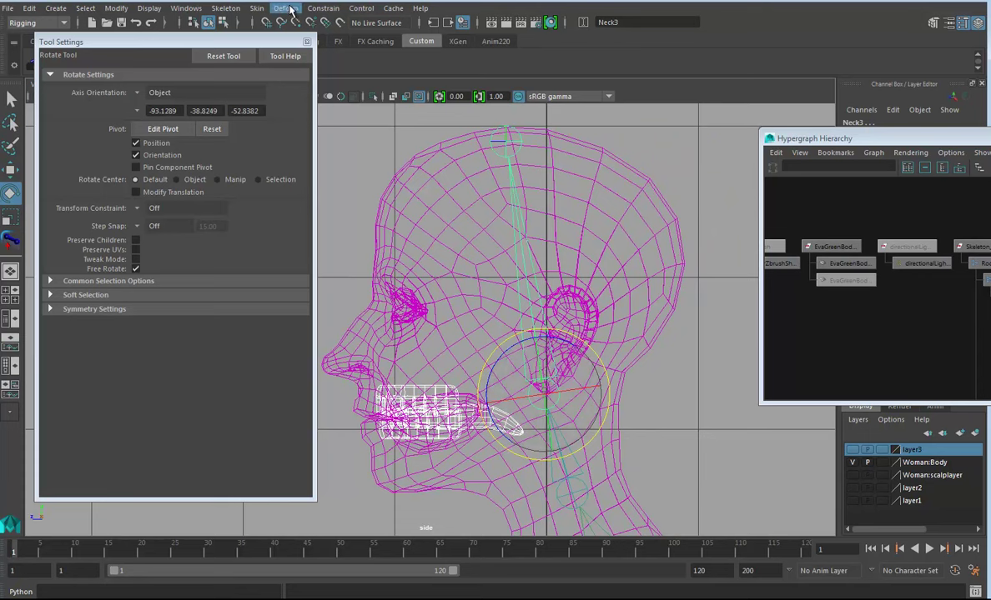
Bind the selected mouth meshes to Neck3 with Bind Skin, set to Selected joints and the Closest distance bind method.
{"action": "left_click", "coordinate": [256, 9]}
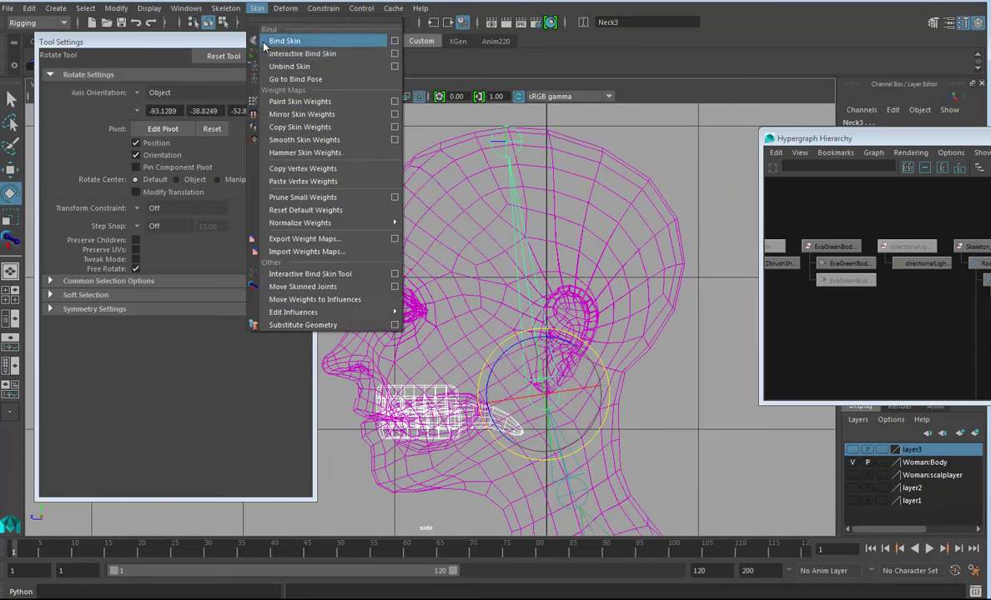
{"action": "left_click", "coordinate": [394, 40]}
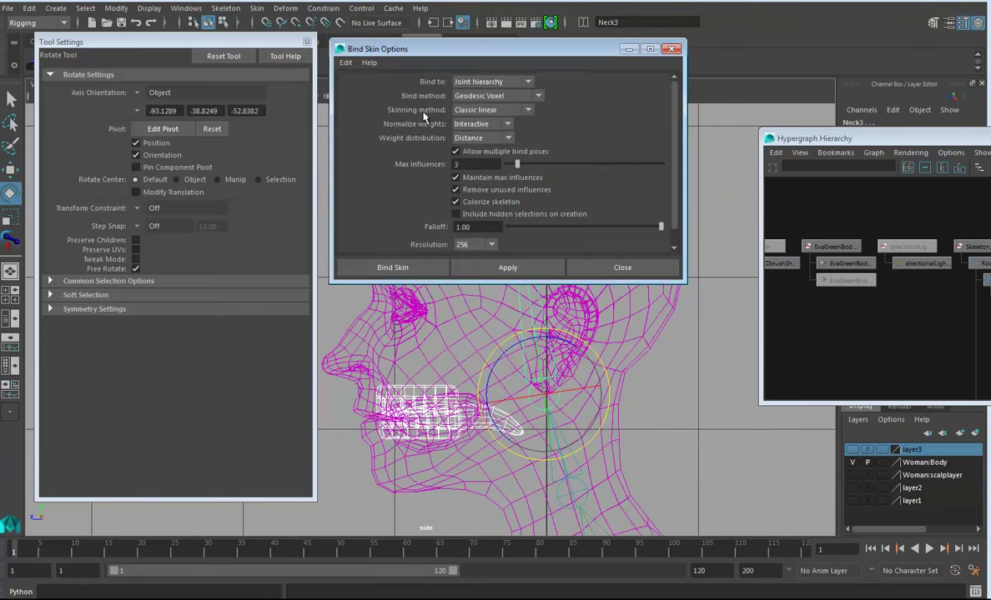
{"action": "left_click", "coordinate": [482, 98]}
{"action": "left_click", "coordinate": [480, 109]}
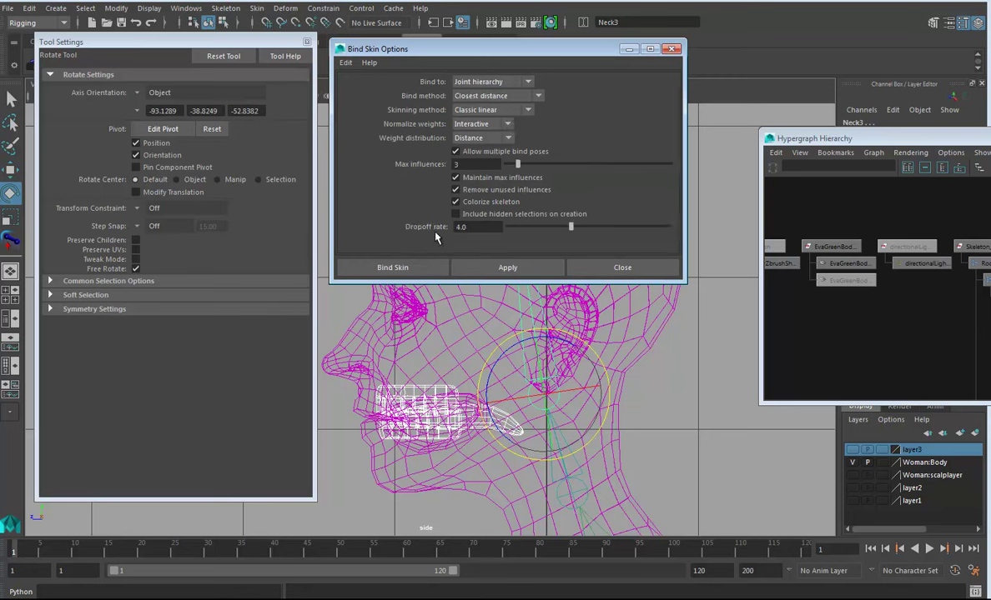
{"action": "left_click", "coordinate": [474, 83]}
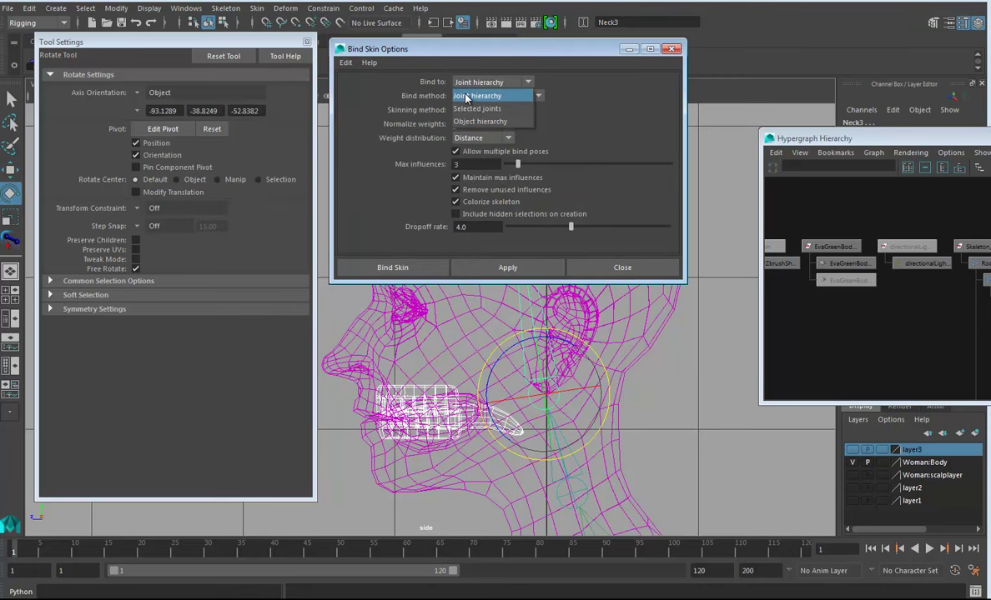
{"action": "left_click", "coordinate": [478, 108]}
{"action": "left_click", "coordinate": [388, 269]}
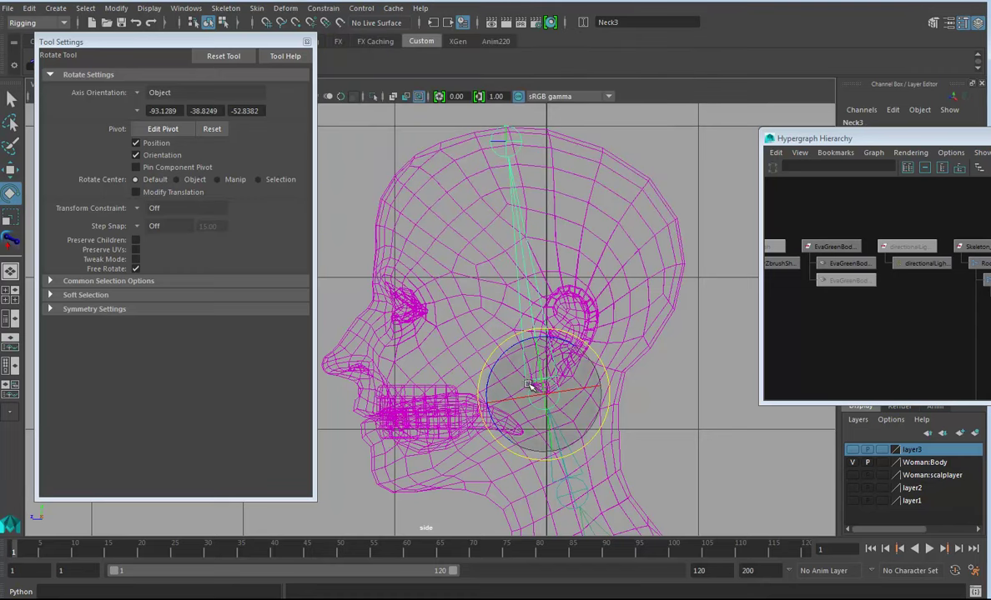
Return to the shaded perspective view and examine the whole character with its skeleton.
{"action": "right_click_drag", "start_coordinate": [576, 314], "coordinate": [511, 304], "text": "alt"}
{"action": "middle_click_drag", "start_coordinate": [511, 305], "coordinate": [512, 220], "text": "alt"}
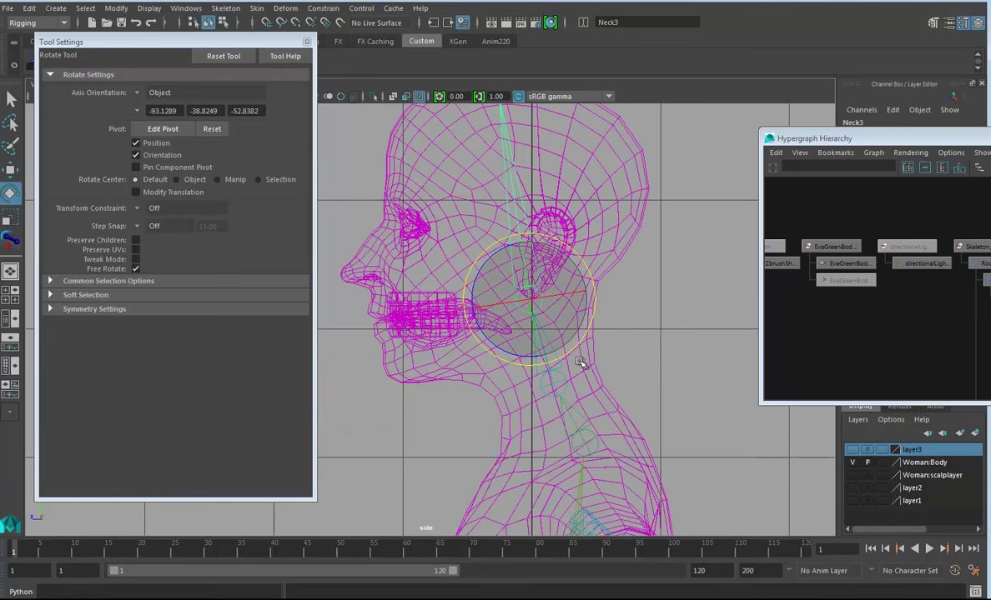
{"action": "middle_click_drag", "start_coordinate": [580, 385], "coordinate": [542, 325], "text": "alt"}
{"action": "right_click_drag", "start_coordinate": [628, 325], "coordinate": [361, 329], "text": "alt"}
{"action": "key", "text": "space"}
{"action": "left_click_drag", "start_coordinate": [423, 324], "coordinate": [424, 297]}
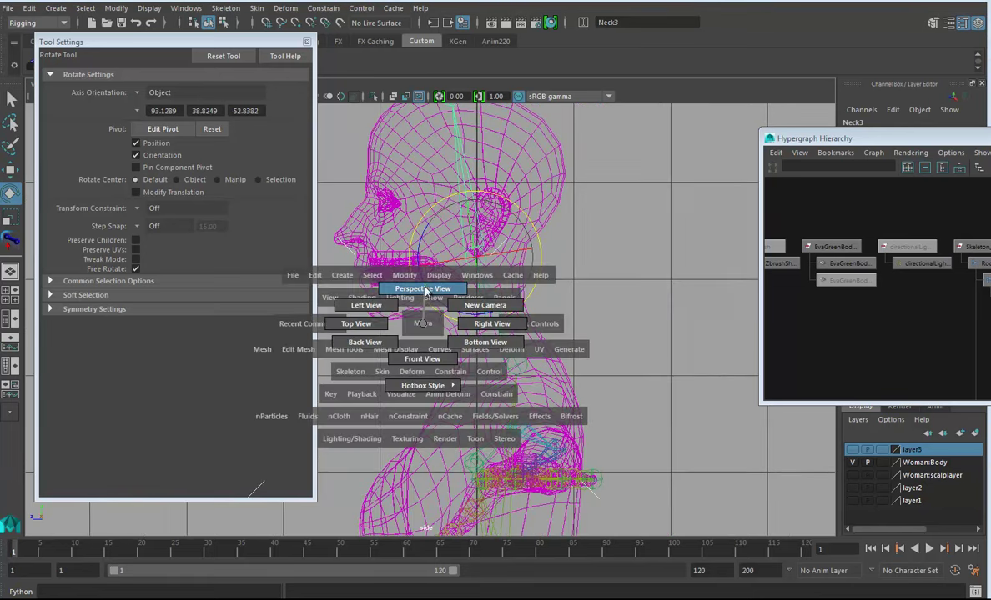
{"action": "left_click", "coordinate": [423, 289]}
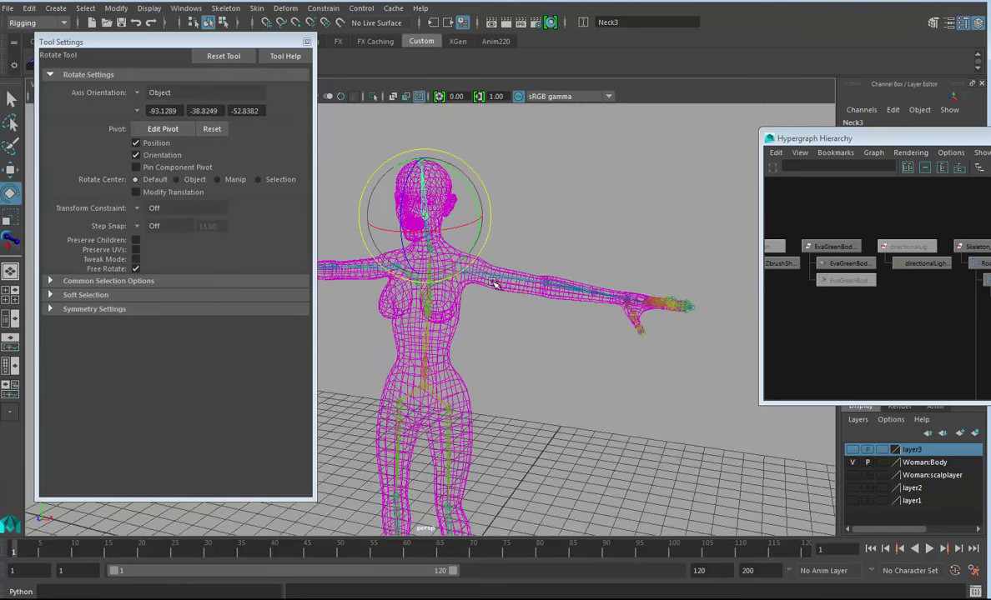
{"action": "left_click_drag", "start_coordinate": [563, 277], "coordinate": [534, 267], "text": "alt"}
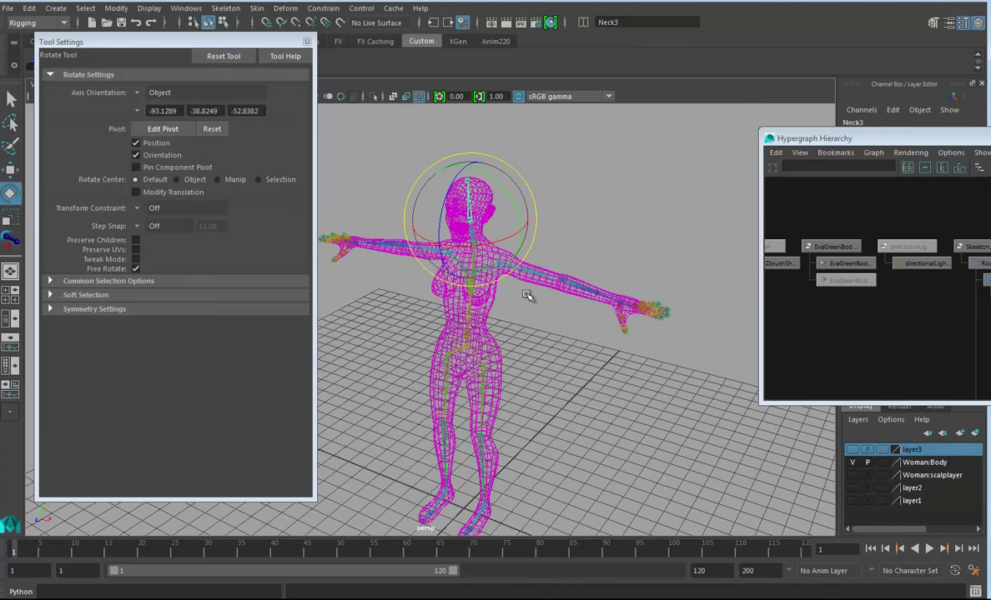
{"action": "key", "text": "5"}
{"action": "left_click_drag", "start_coordinate": [550, 338], "coordinate": [621, 323], "text": "alt"}
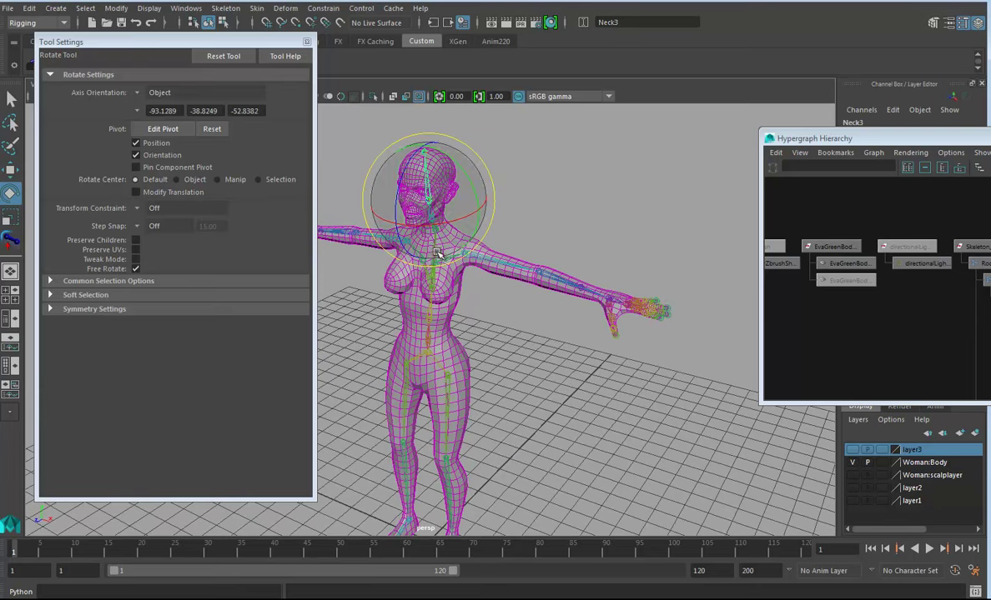
{"action": "middle_click_drag", "start_coordinate": [565, 338], "coordinate": [604, 262], "text": "alt"}
{"action": "right_click_drag", "start_coordinate": [603, 263], "coordinate": [493, 296], "text": "alt"}
{"action": "middle_click_drag", "start_coordinate": [492, 296], "coordinate": [489, 317], "text": "alt"}
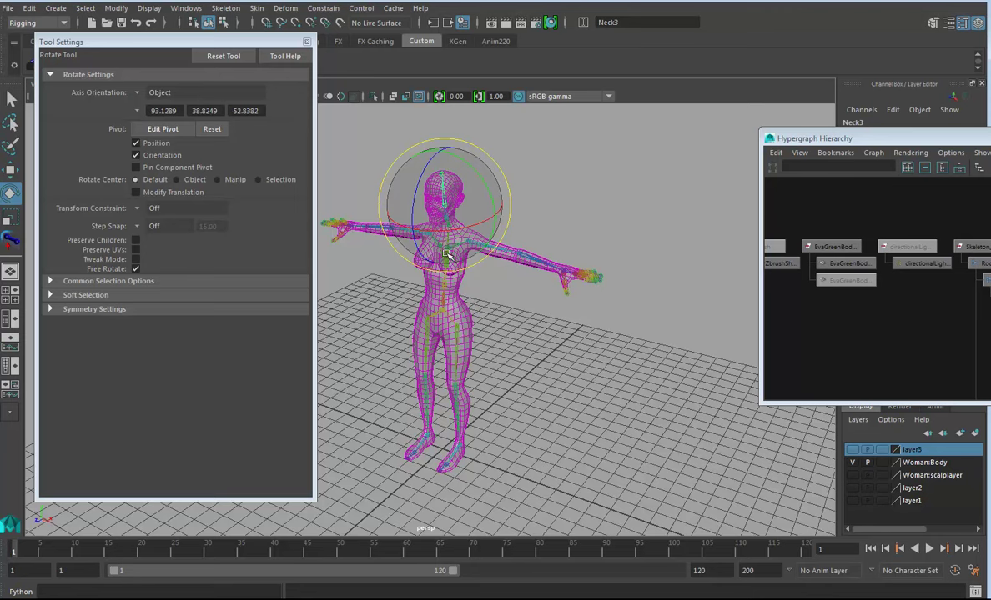
{"action": "mouse_move", "coordinate": [506, 316]}
{"action": "left_mouse_down", "text": "alt"}
{"action": "mouse_move", "coordinate": [581, 316]}
{"action": "mouse_move", "coordinate": [455, 337]}
{"action": "mouse_move", "coordinate": [473, 337]}
{"action": "mouse_move", "coordinate": [507, 312]}
{"action": "left_mouse_up", "text": "alt"}
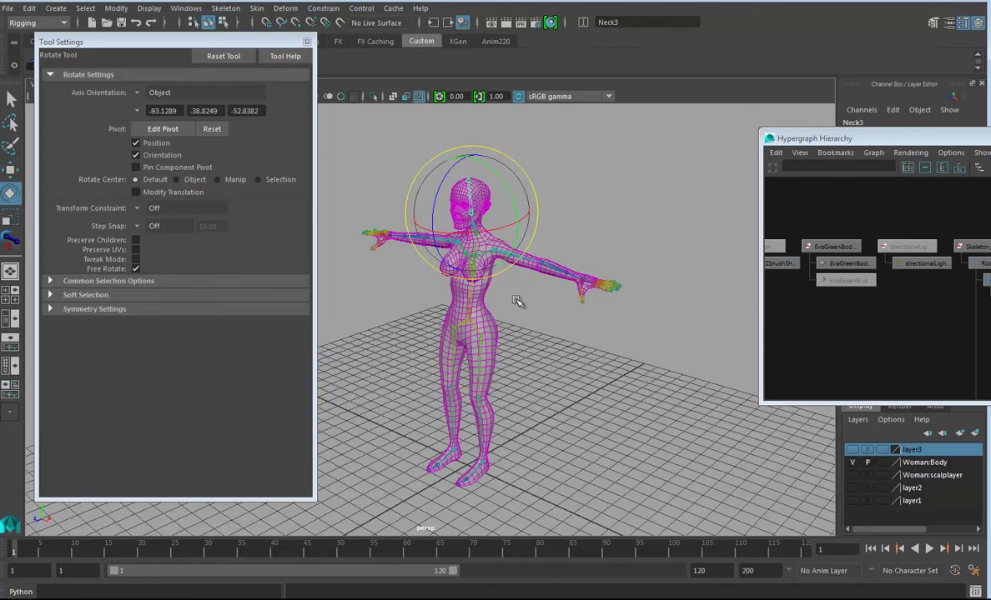